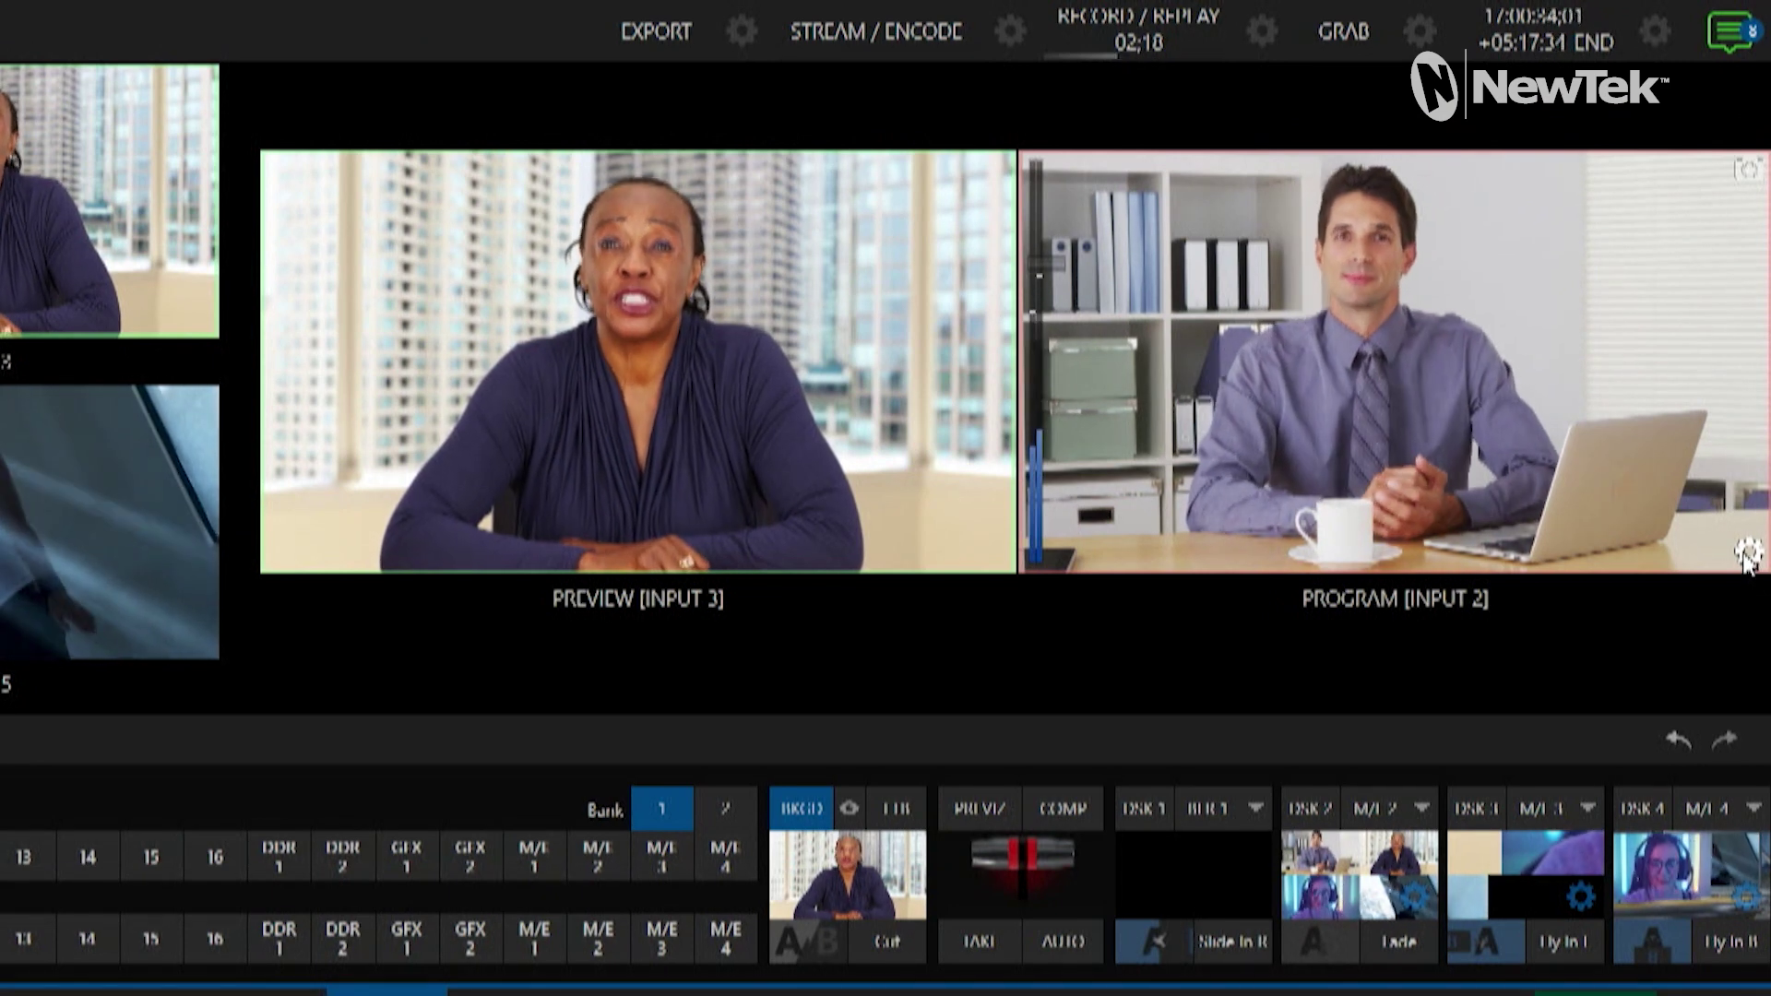
Step: Open Output Configuration from the RECORD / REPLAY gear, showing Record MIX 1 to MIX 4
click(1746, 554)
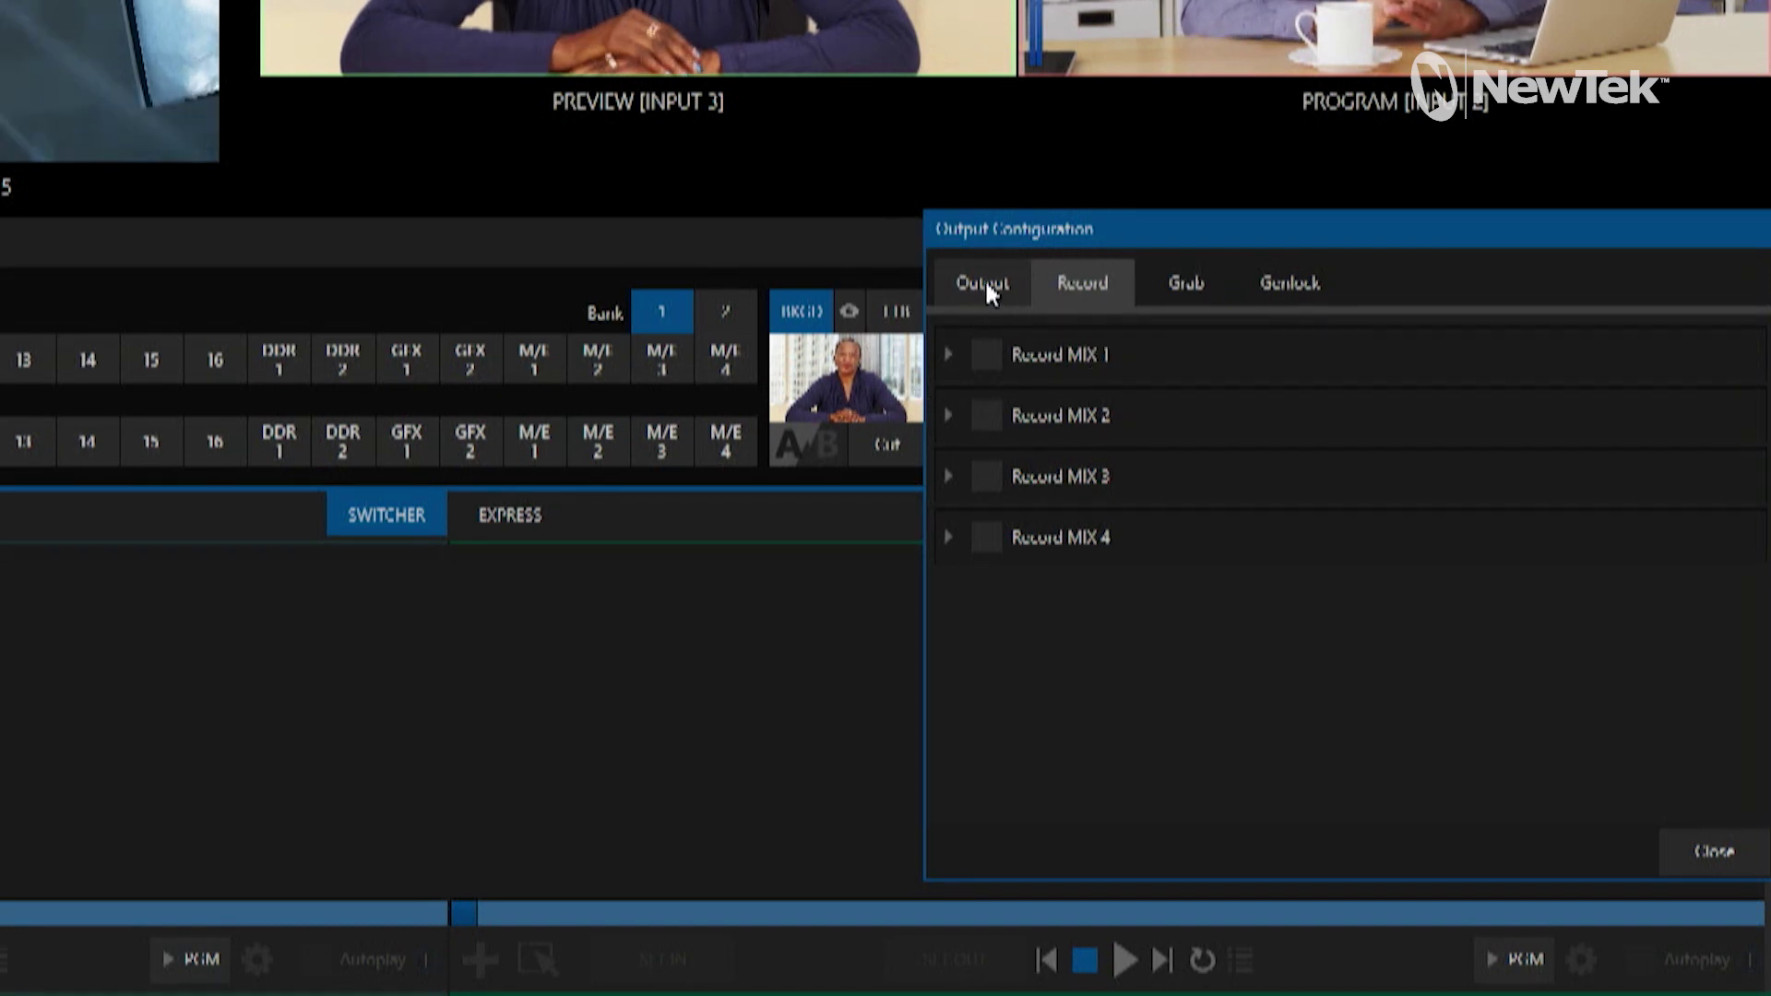
Step: View the Output routing and check MIX 4's video sources, leaving it on INPUT 5
click(984, 280)
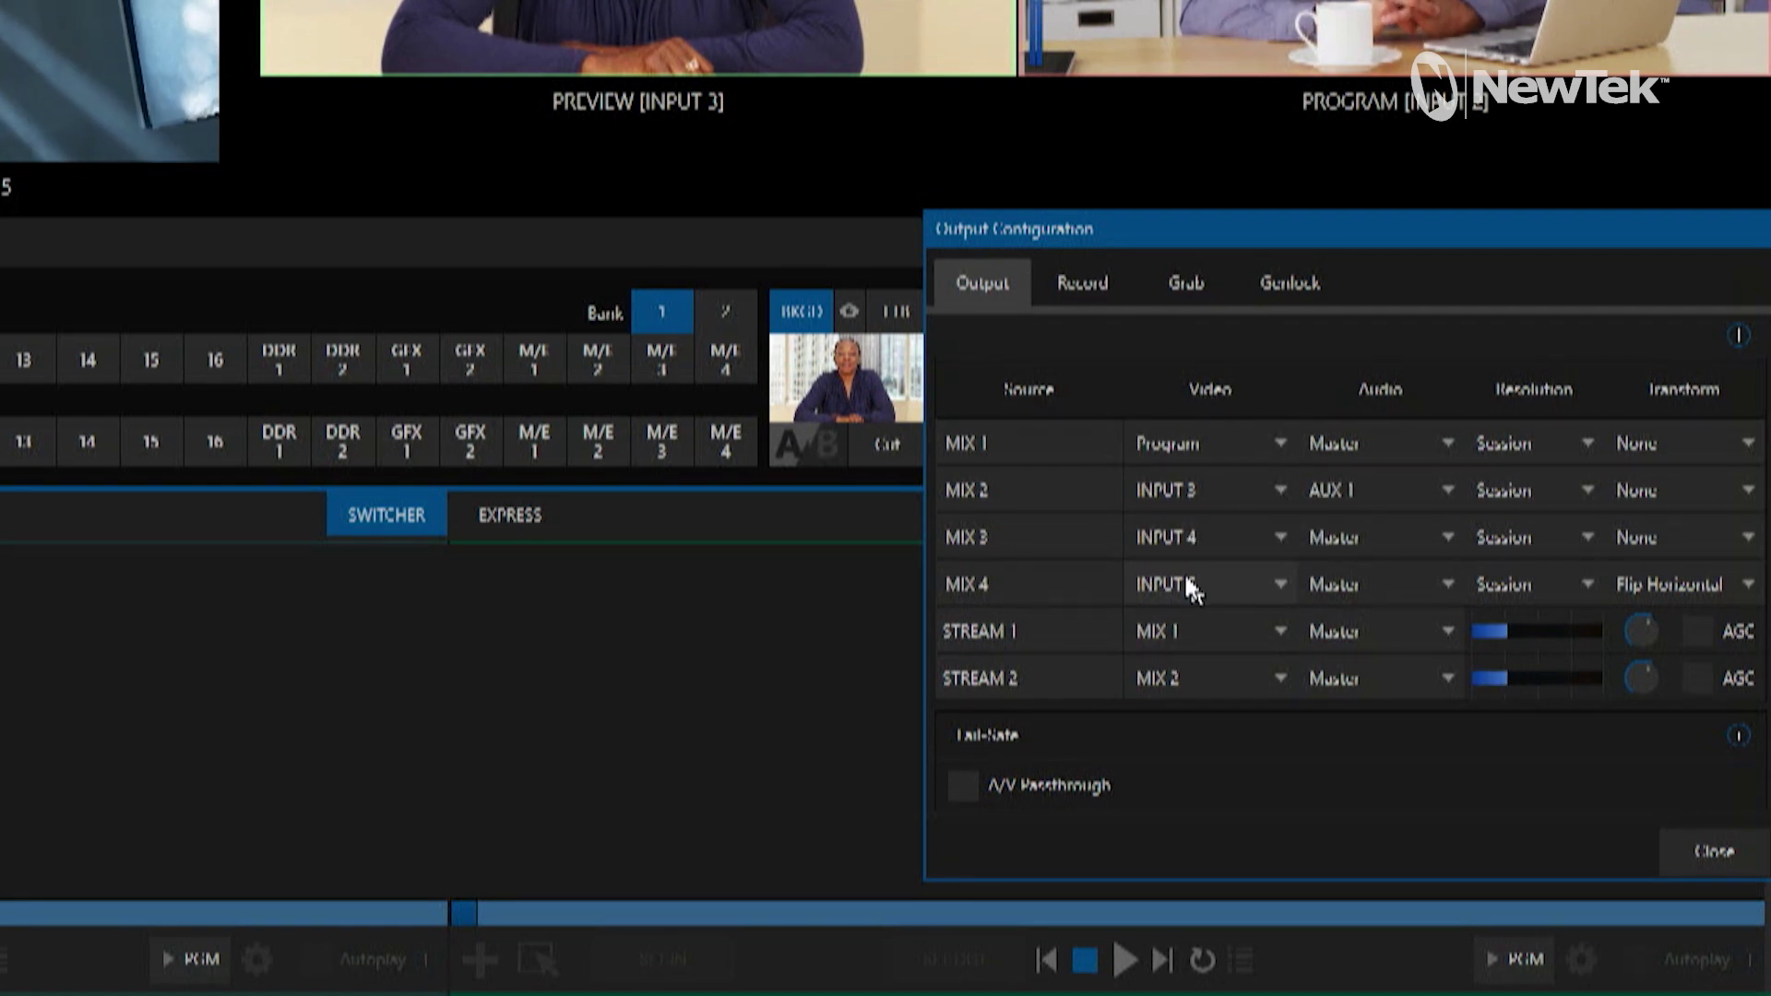
click(1253, 583)
mouse_move(1190, 441)
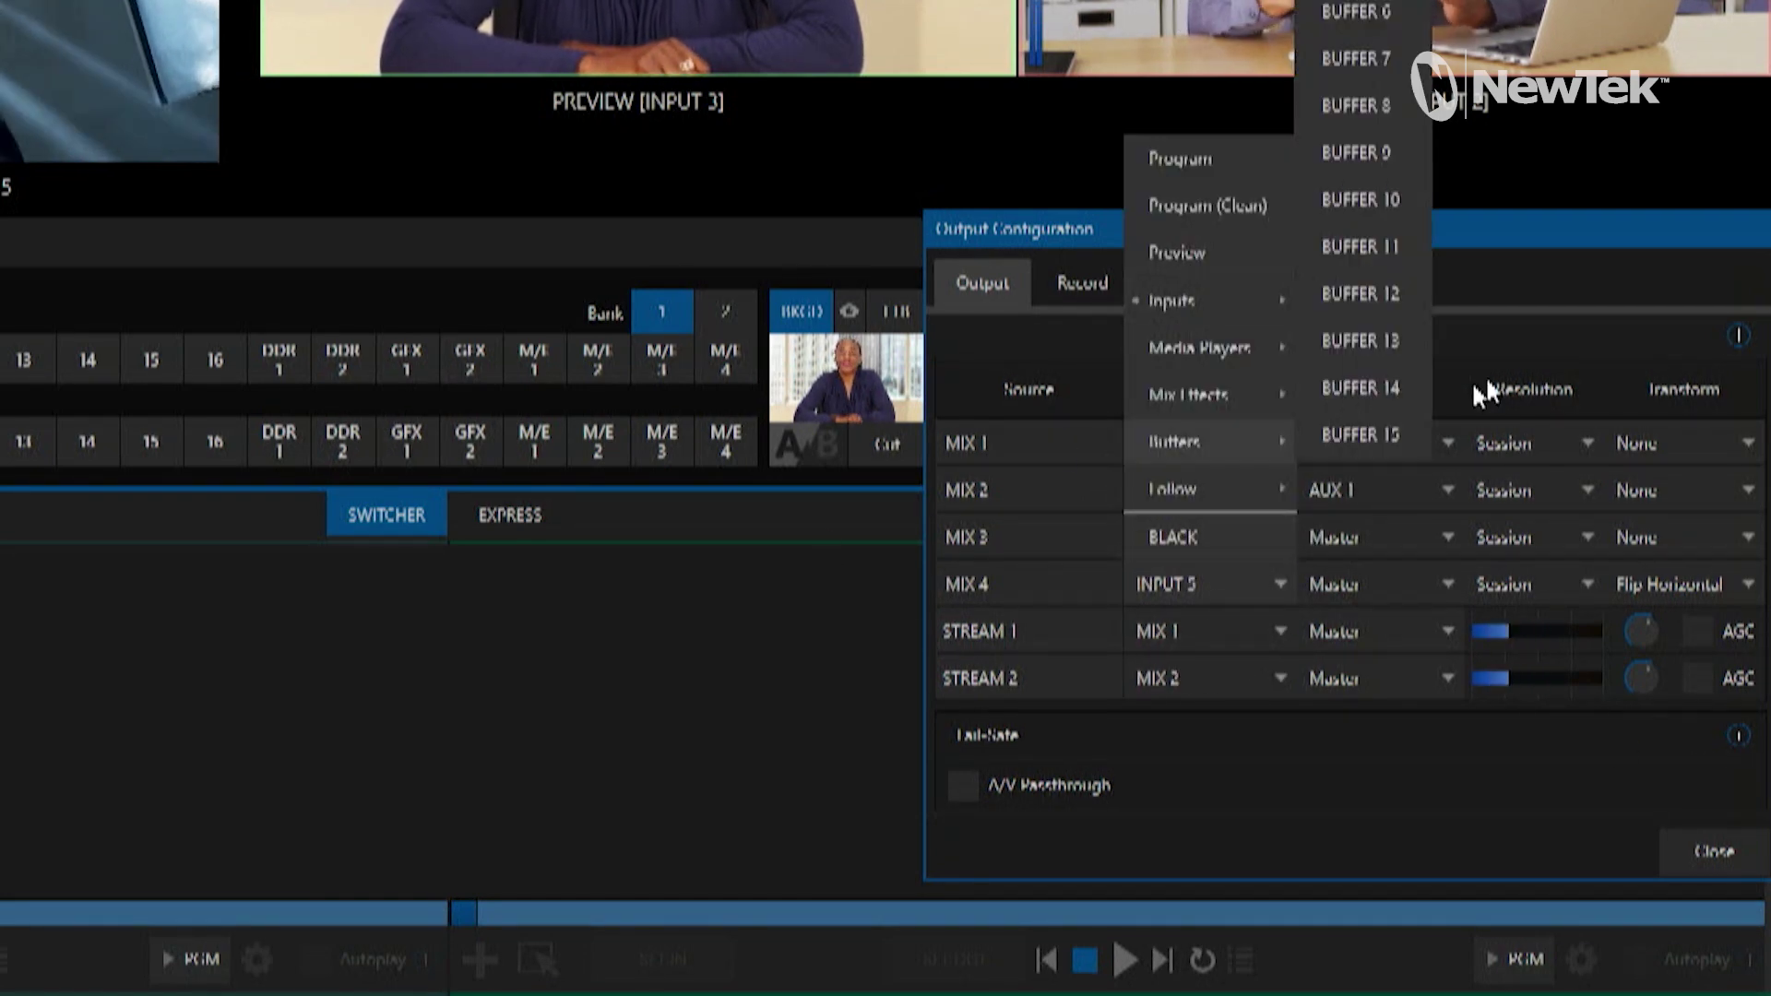
click(1552, 254)
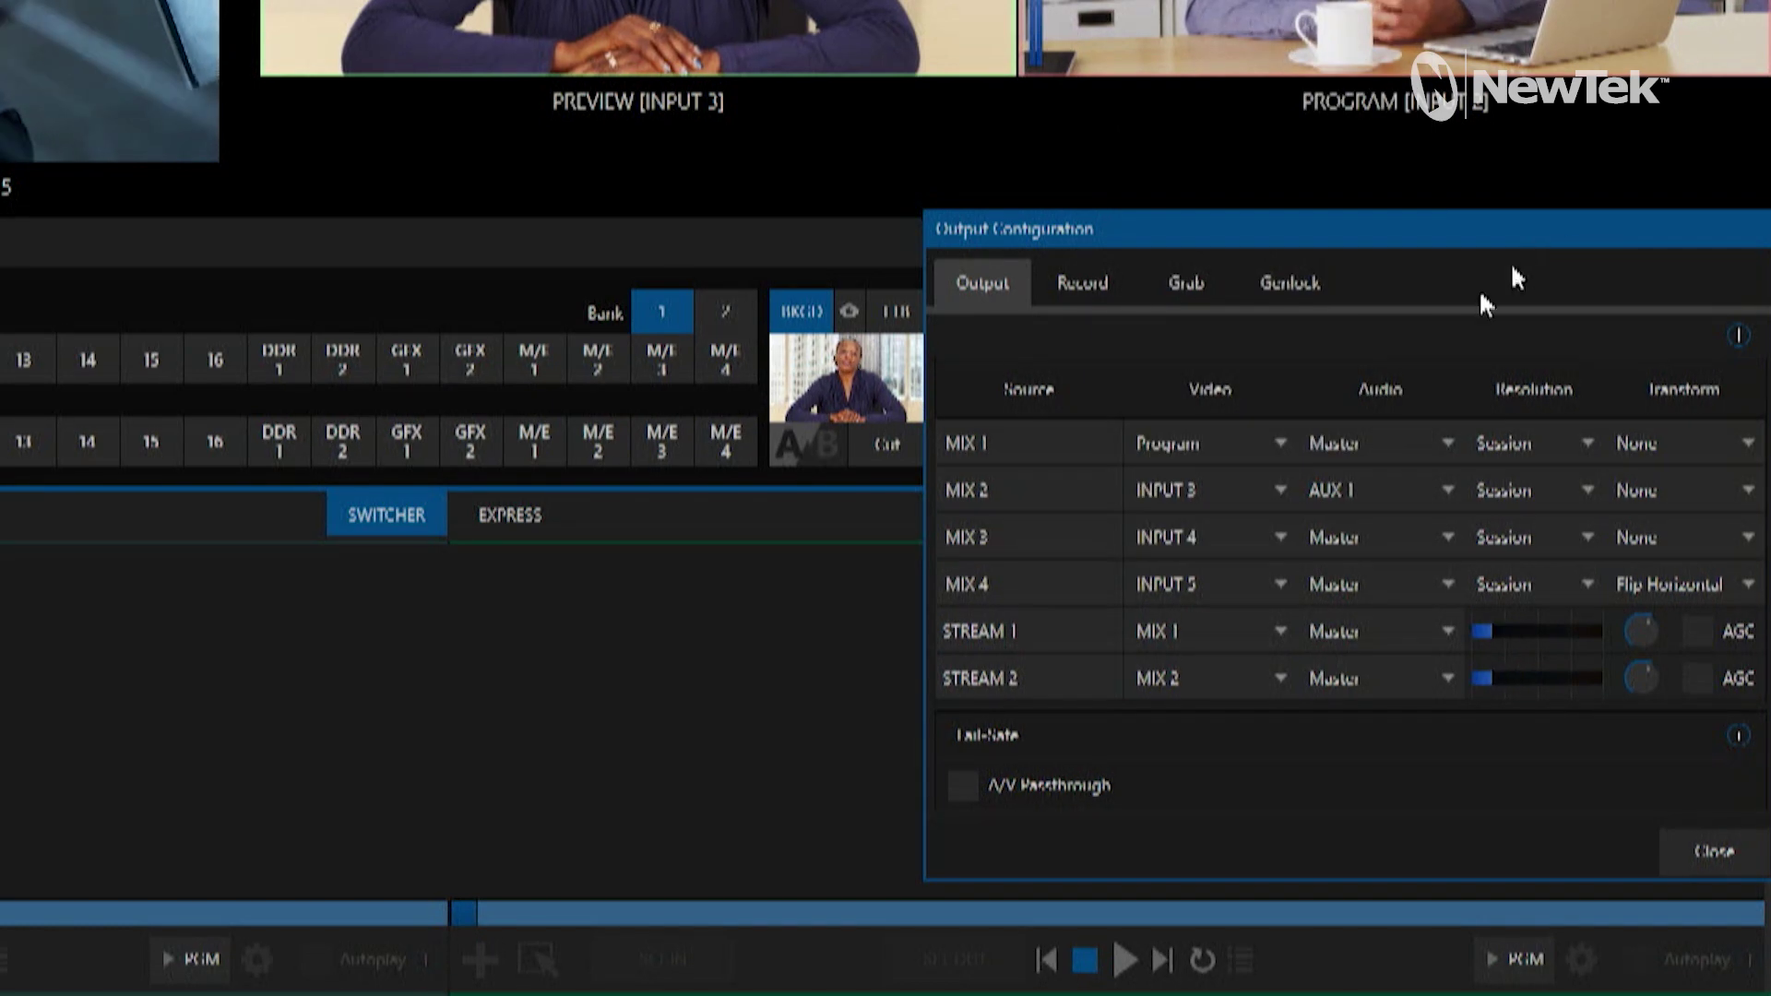
Step: On the Record tab, enable recording for MIX 1, MIX 2, MIX 3 and MIX 4
click(1071, 281)
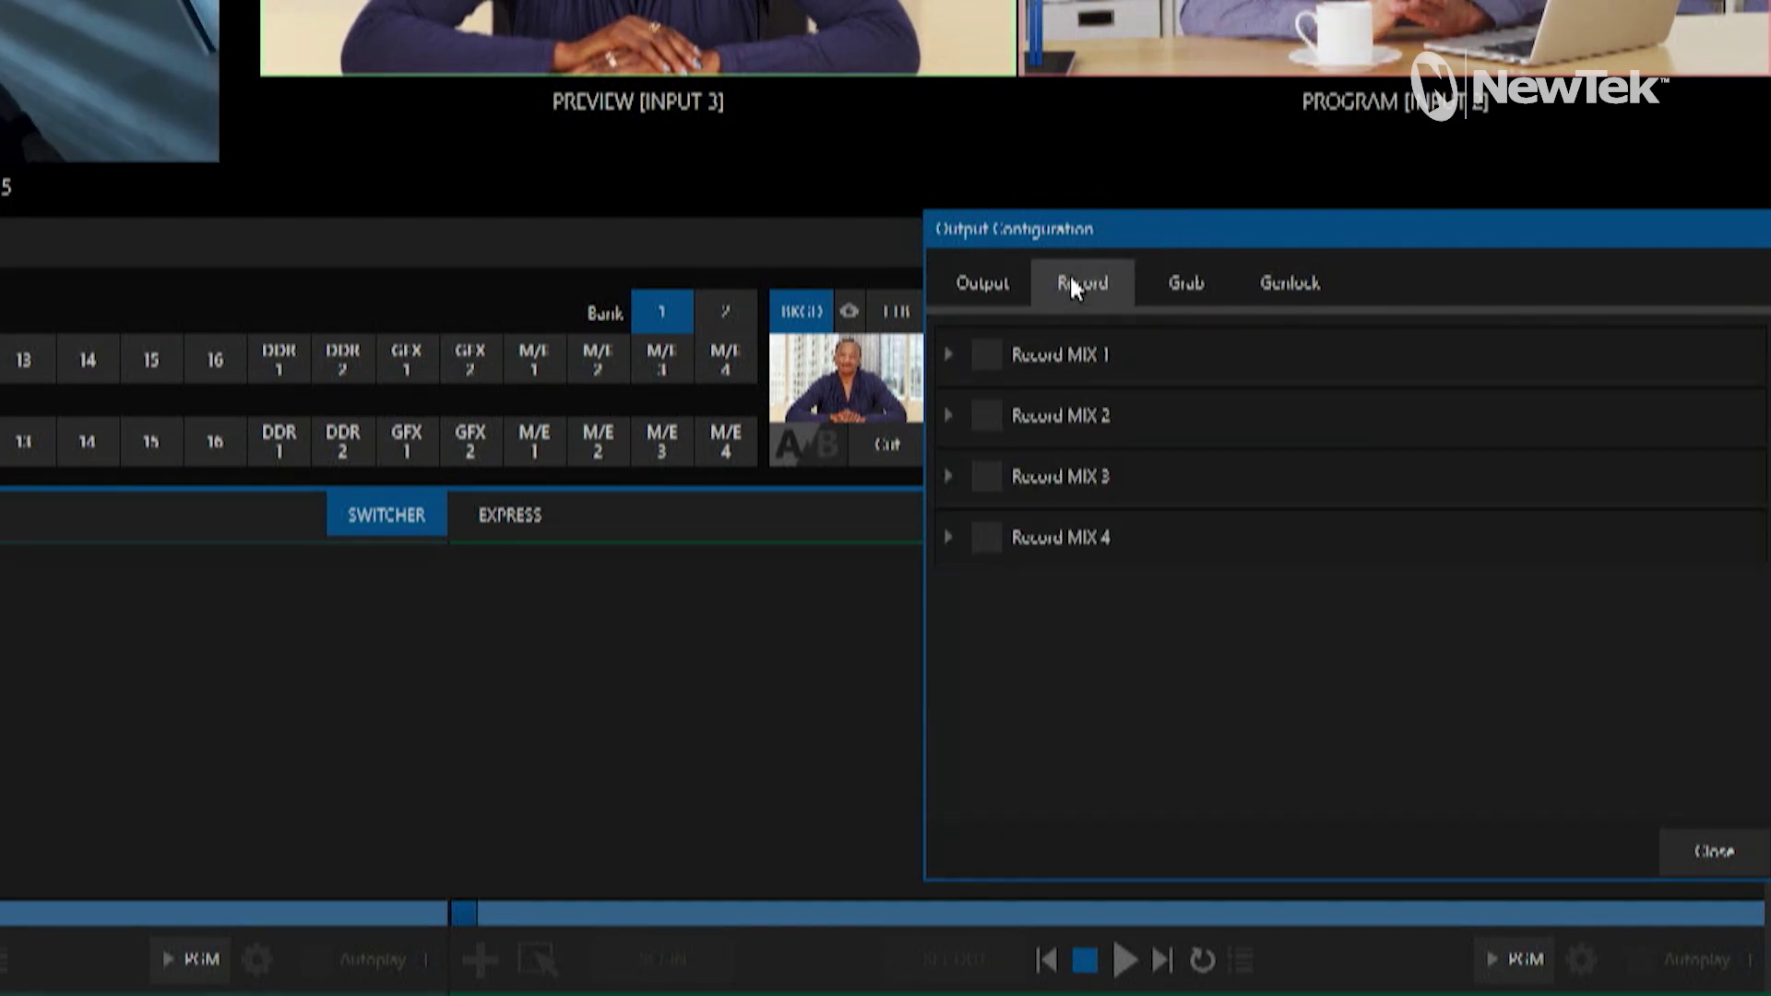
click(948, 355)
click(949, 356)
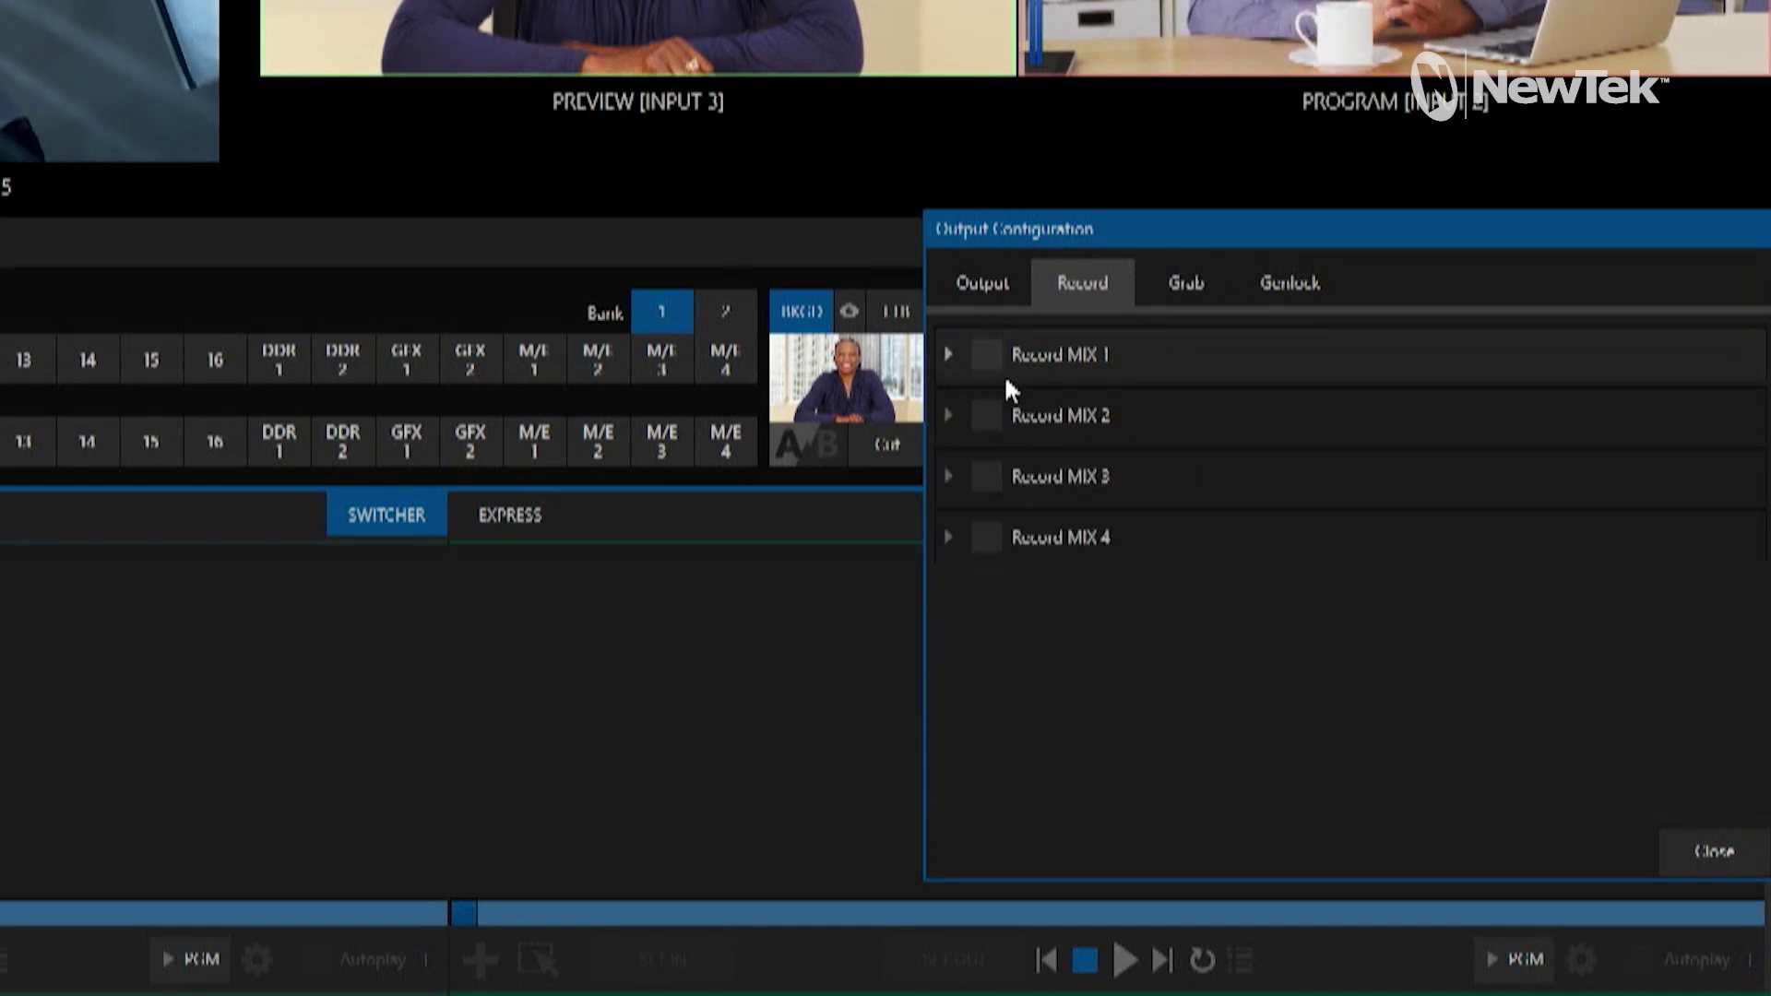
click(985, 354)
click(986, 415)
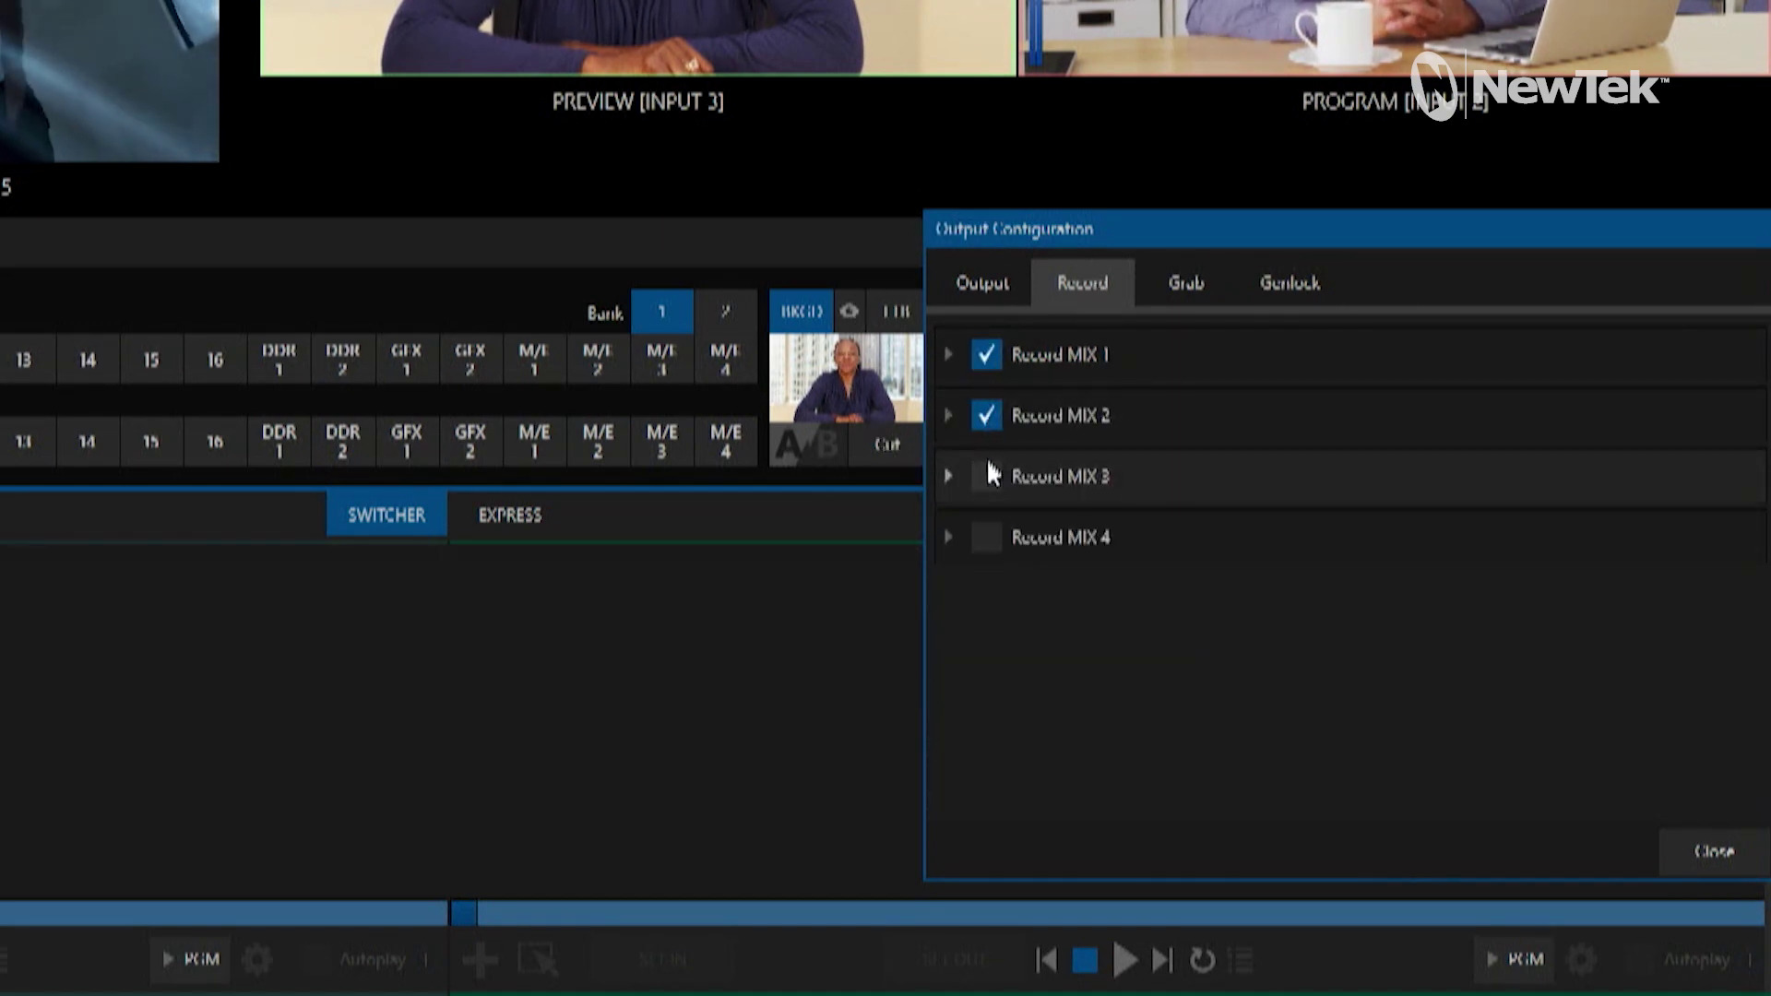
click(986, 476)
click(987, 536)
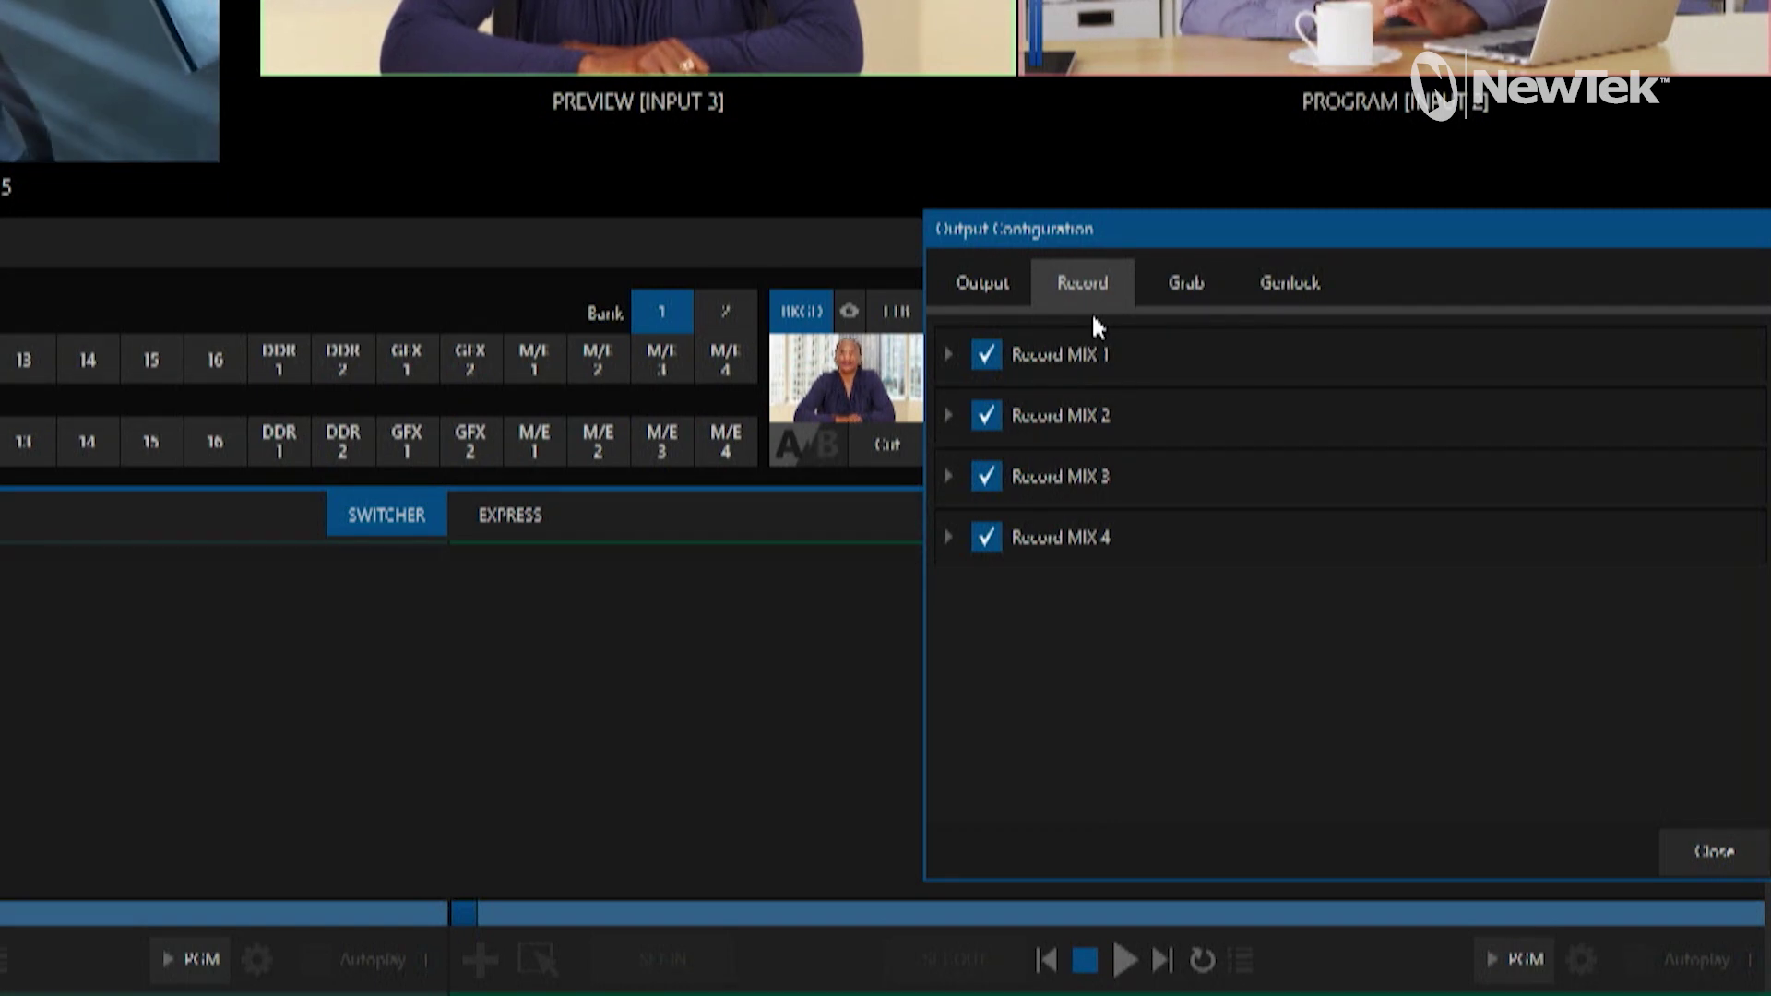
Step: Enable Grab for MIX 1 through MIX 4 and close Output Configuration
click(1190, 293)
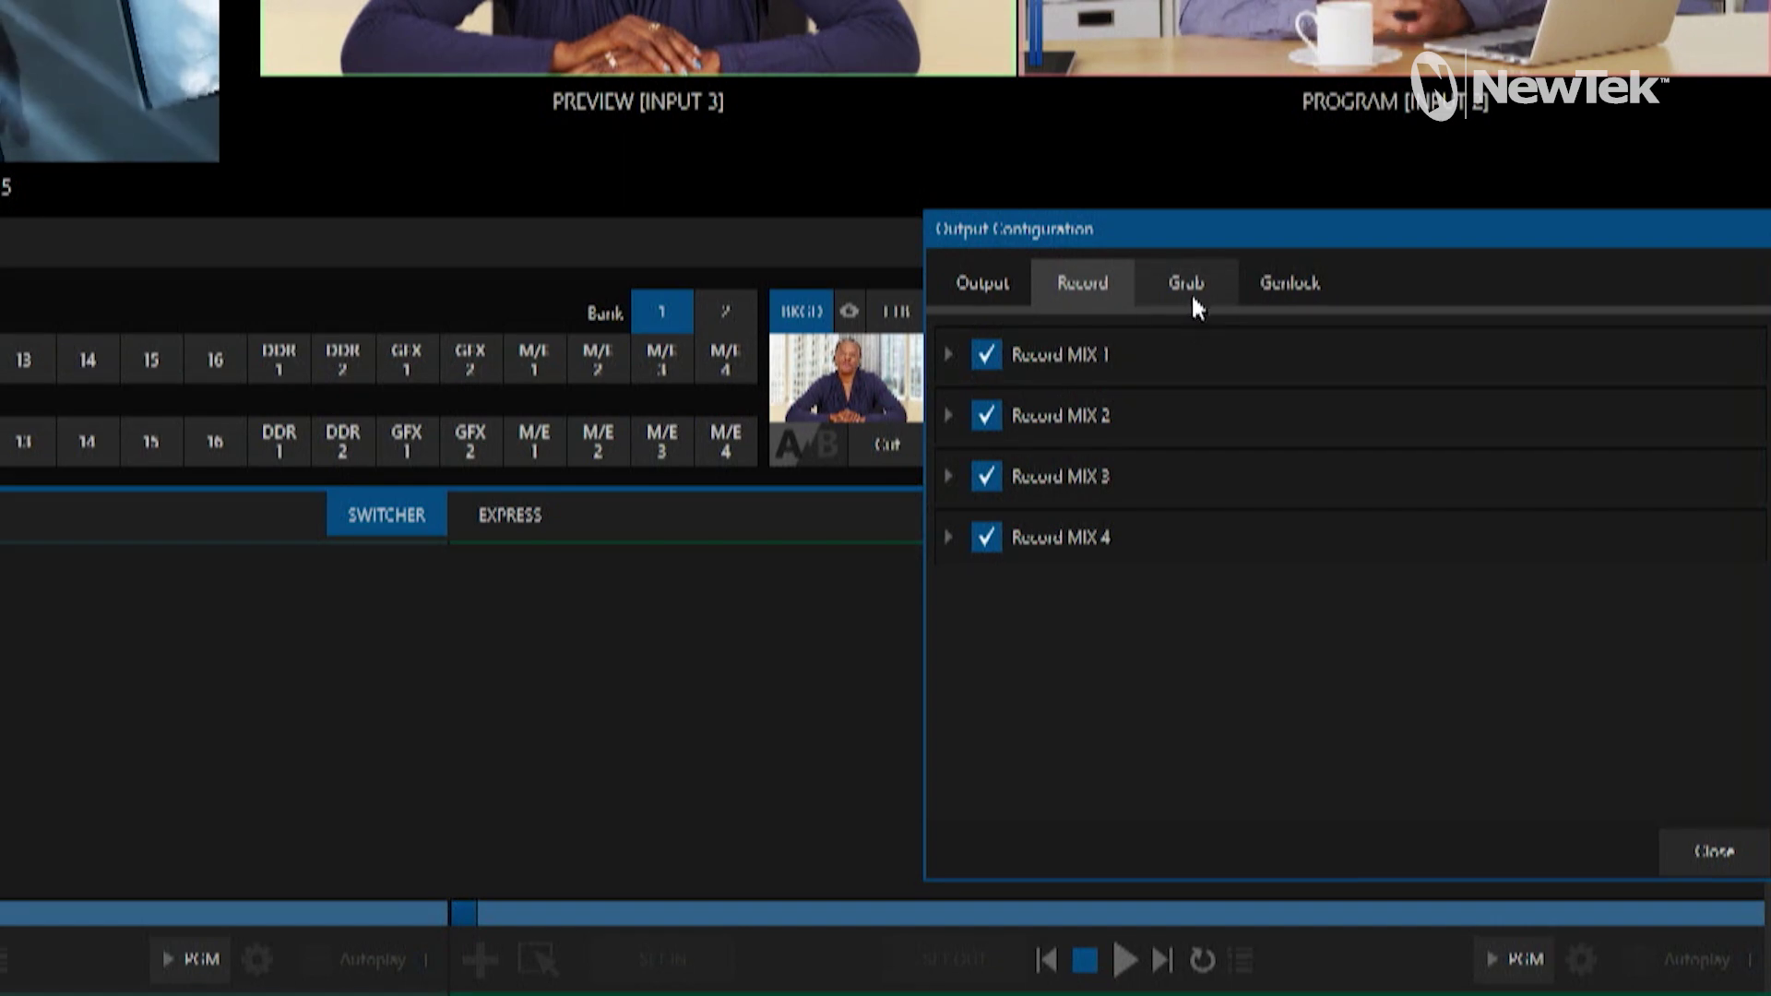
click(983, 356)
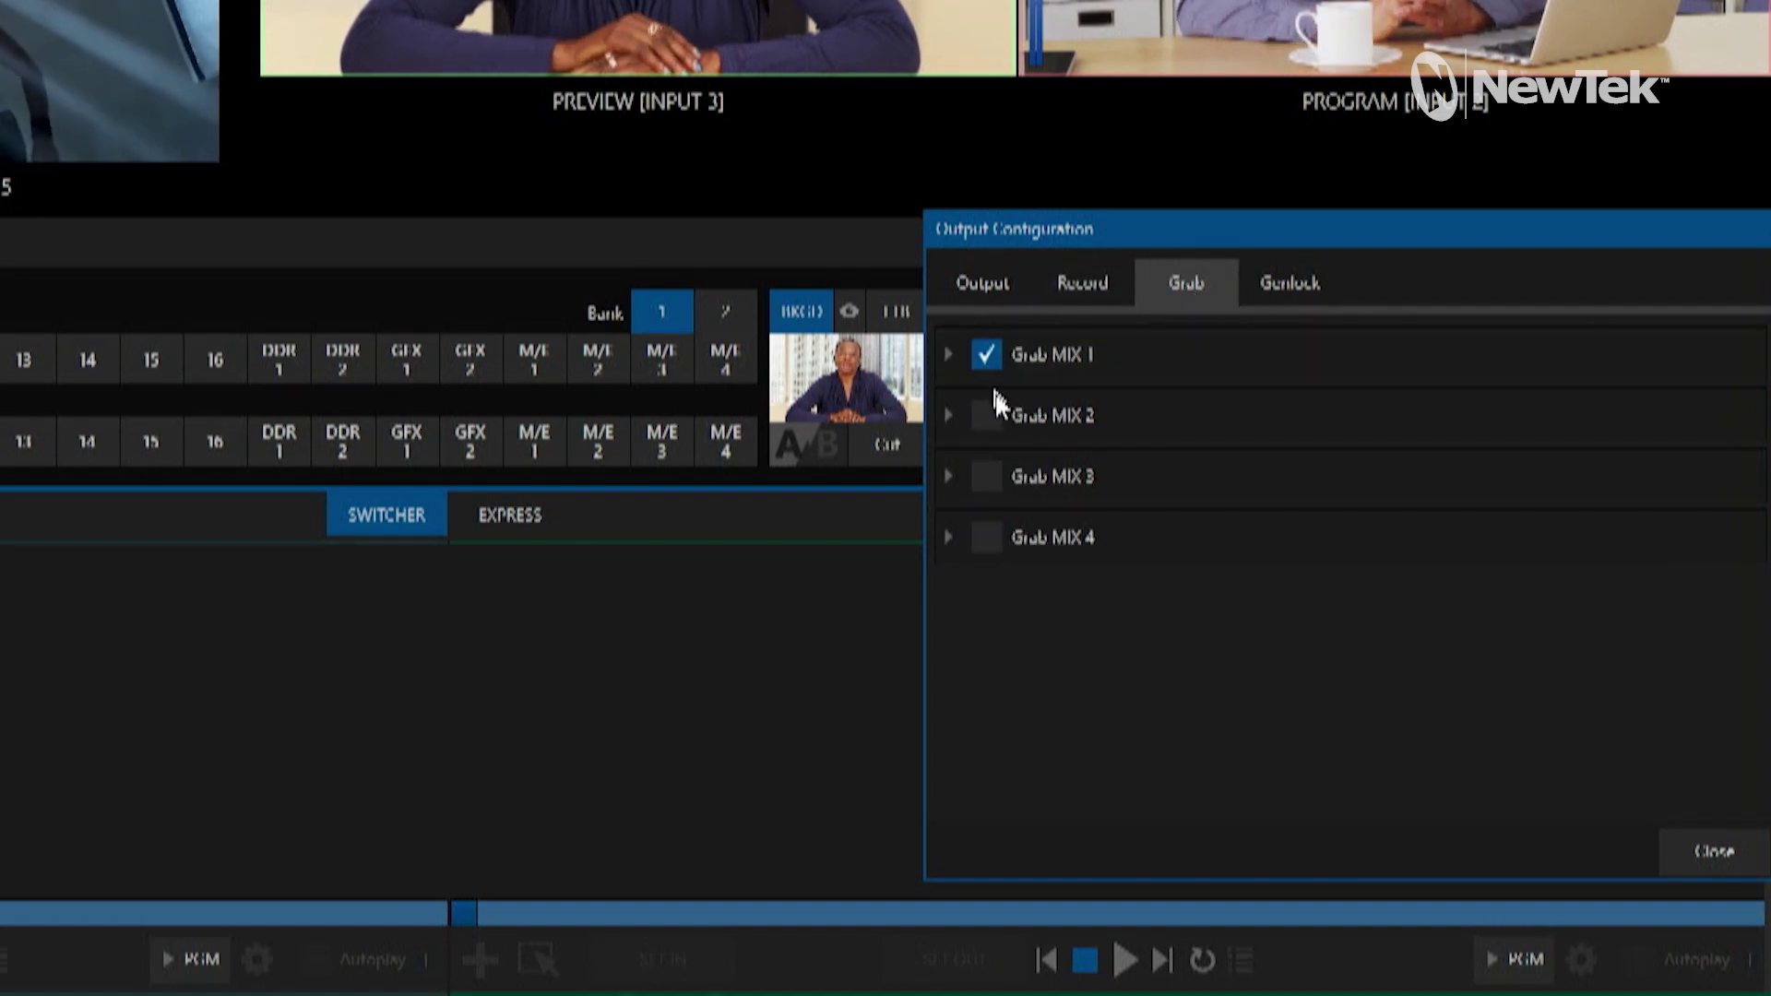
click(987, 416)
click(987, 476)
click(987, 537)
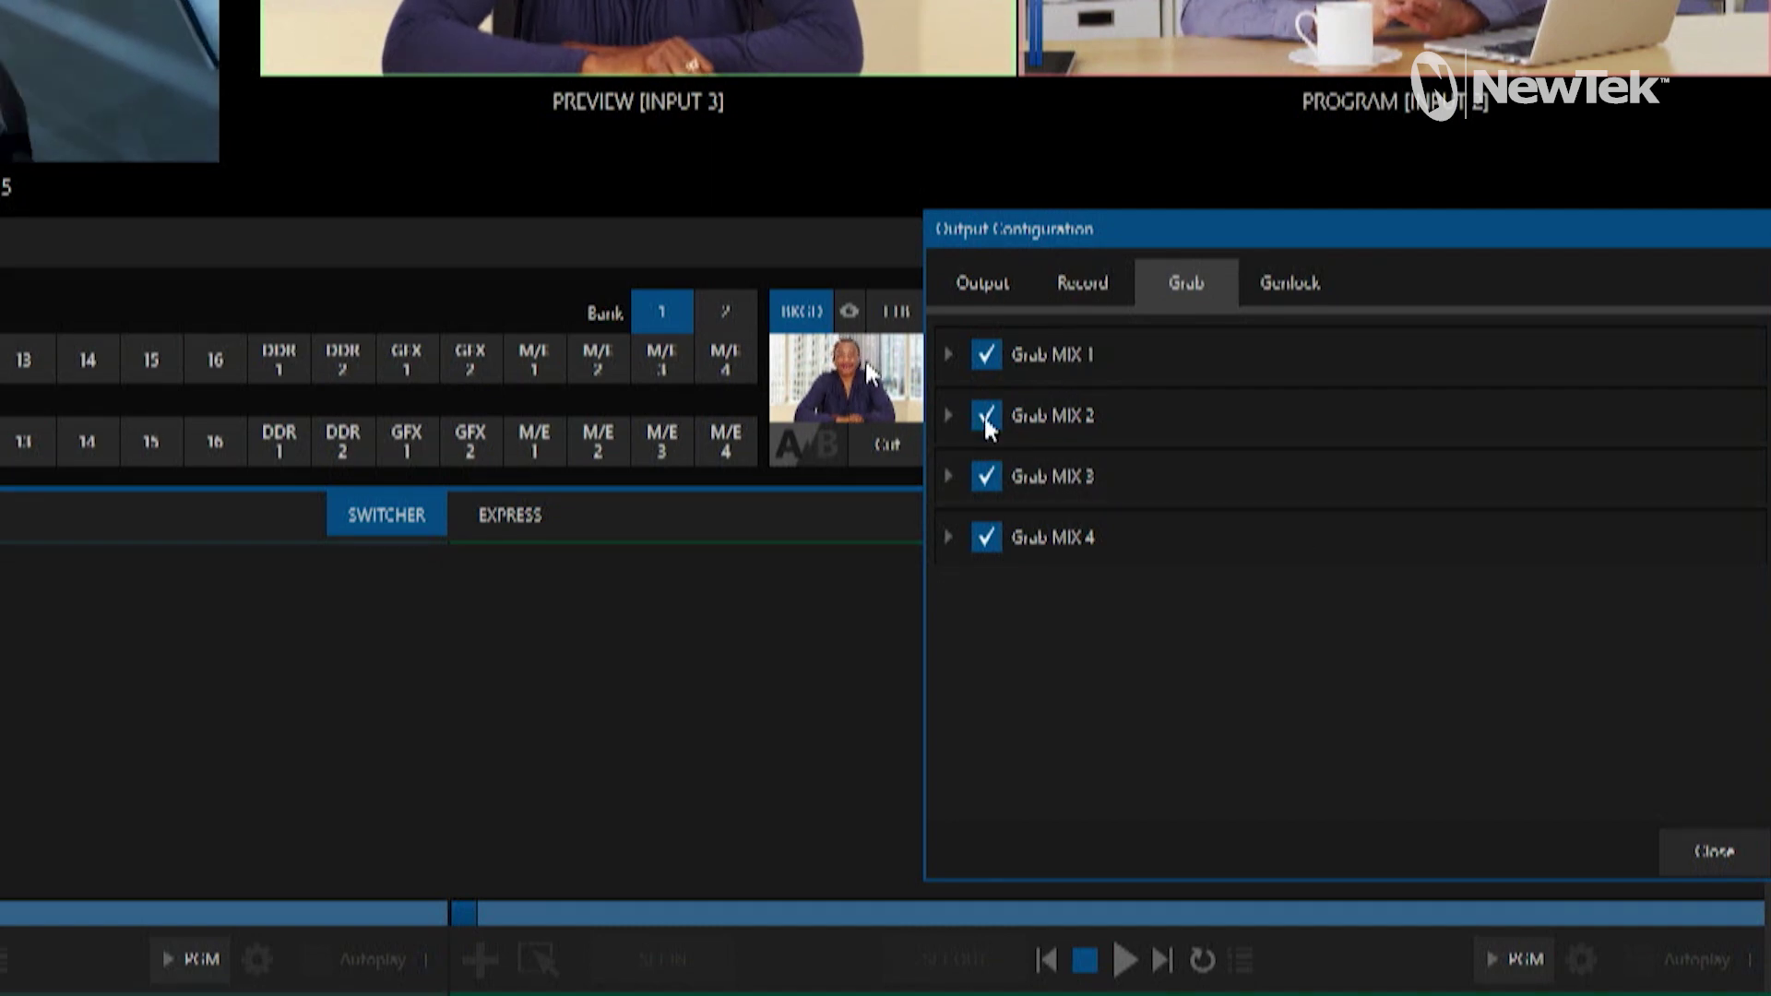
click(1703, 858)
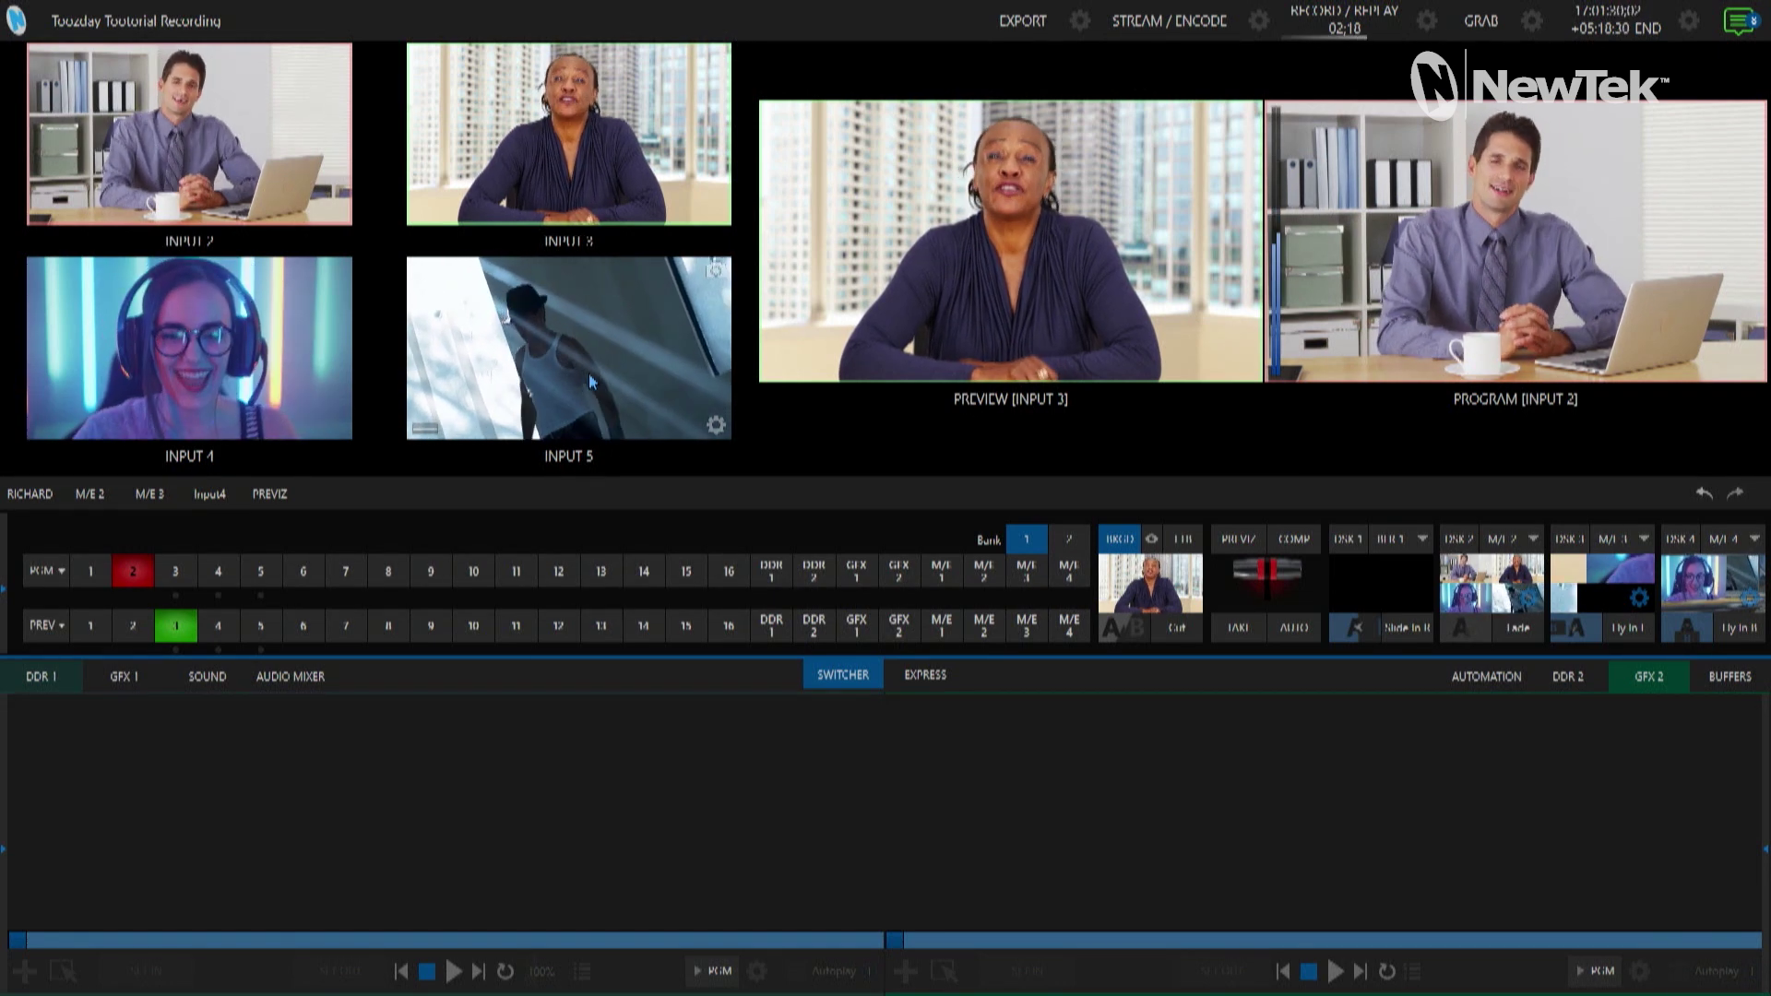
Step: Turn on Record under Input 5's Capture settings, review its Grab options, and close
click(716, 425)
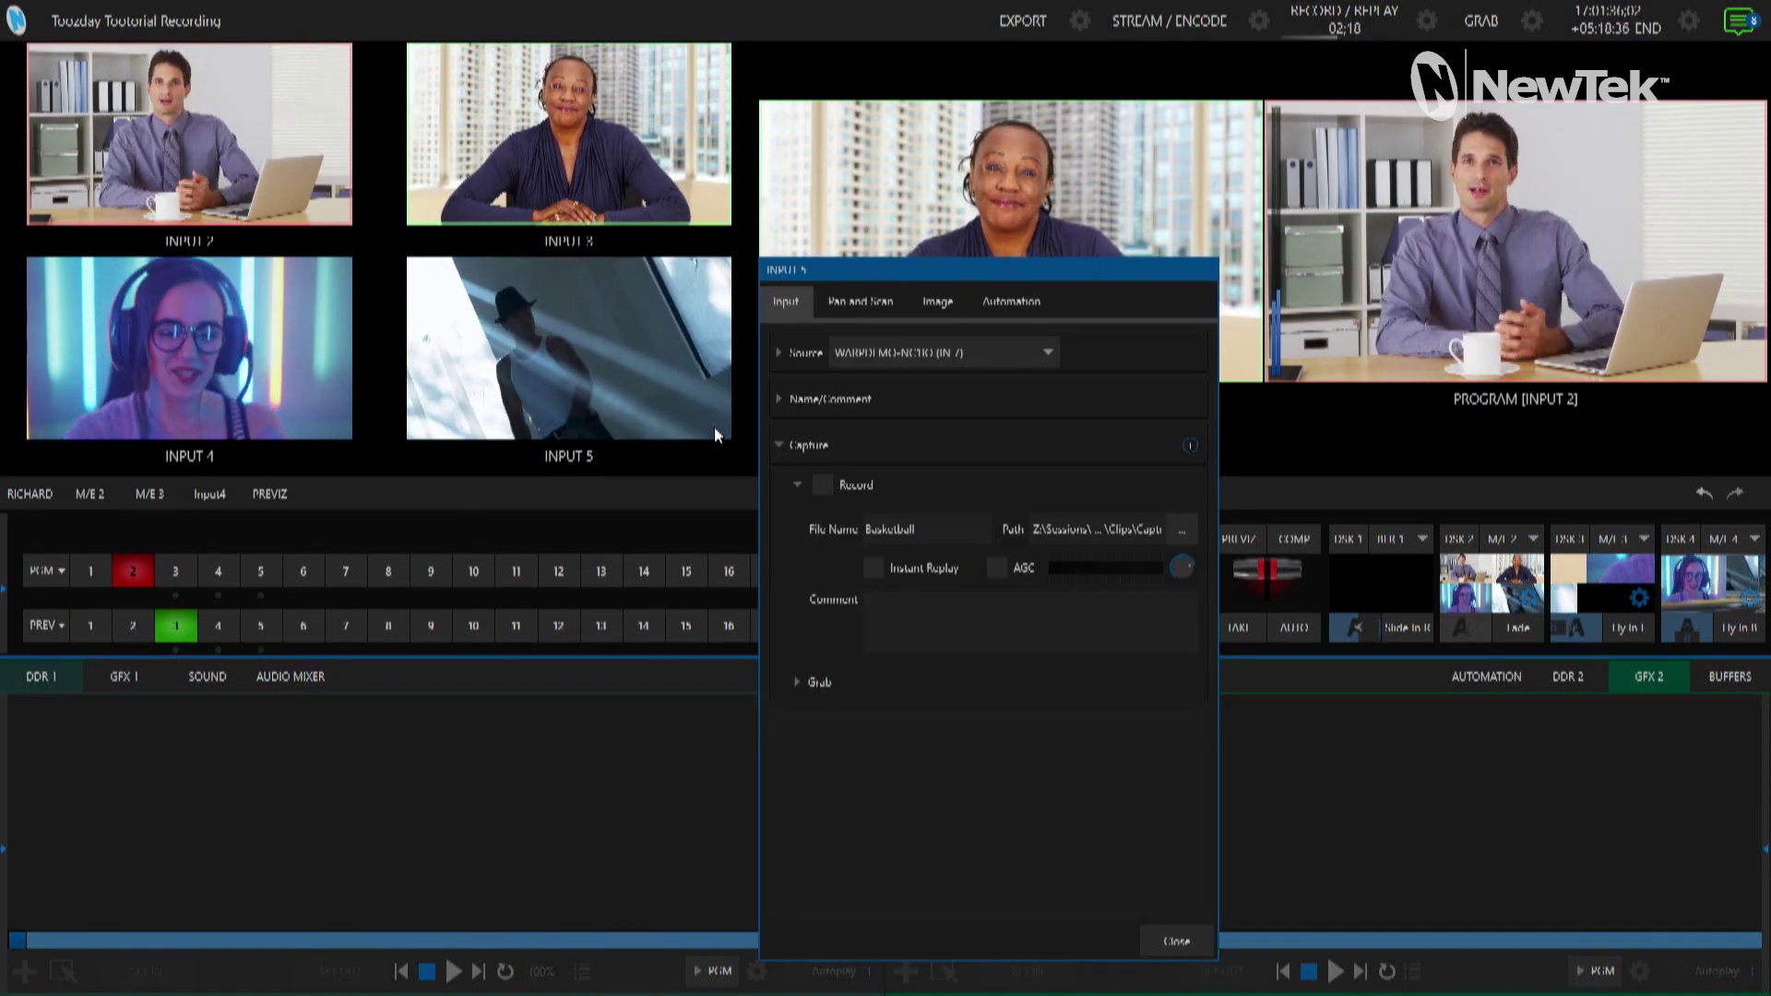
click(821, 486)
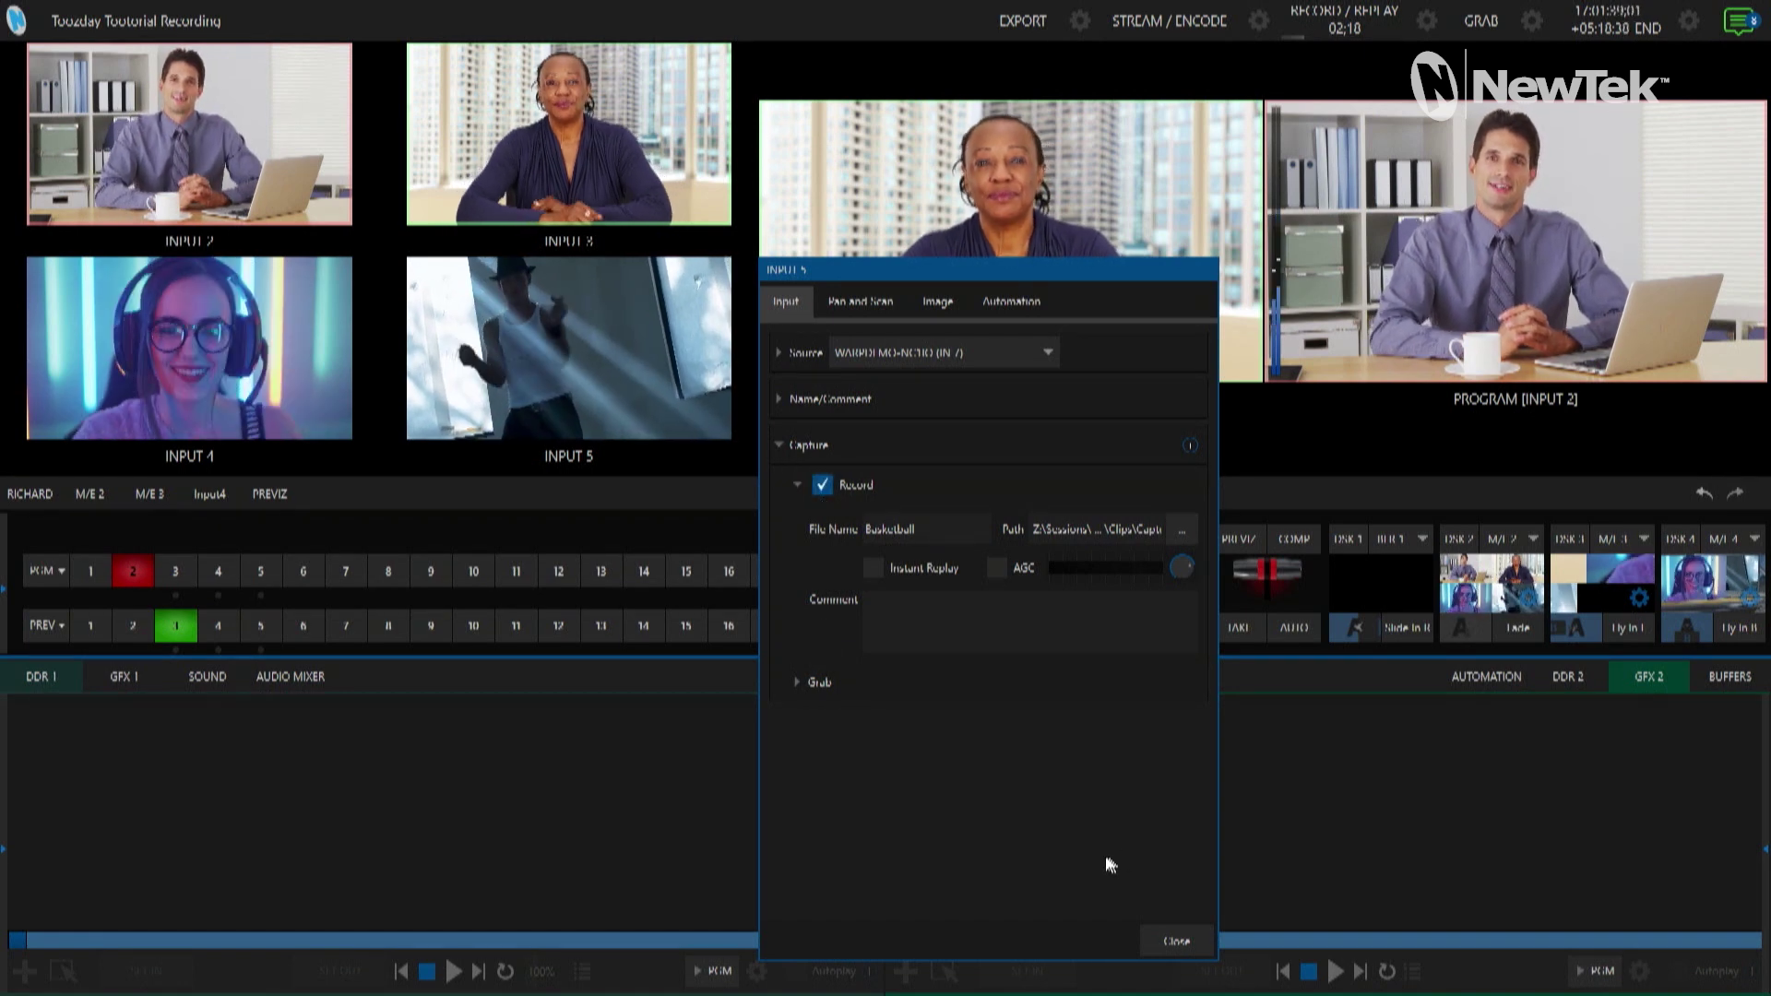
click(791, 681)
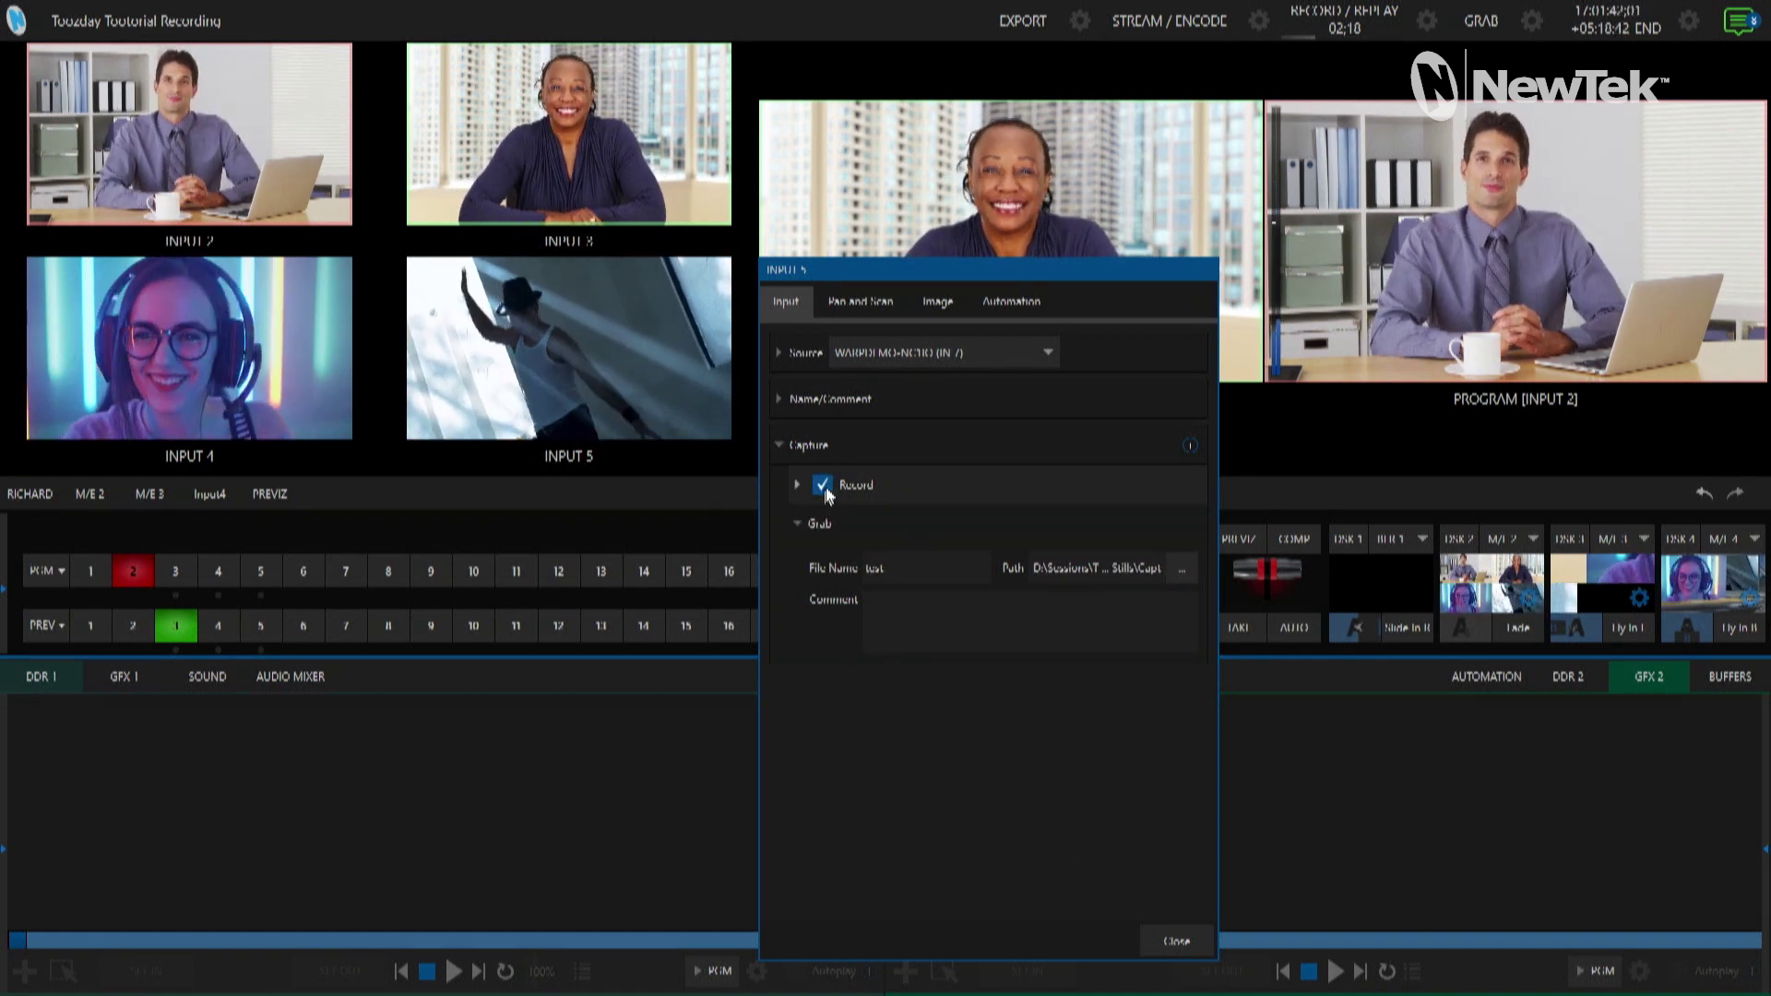
click(1175, 941)
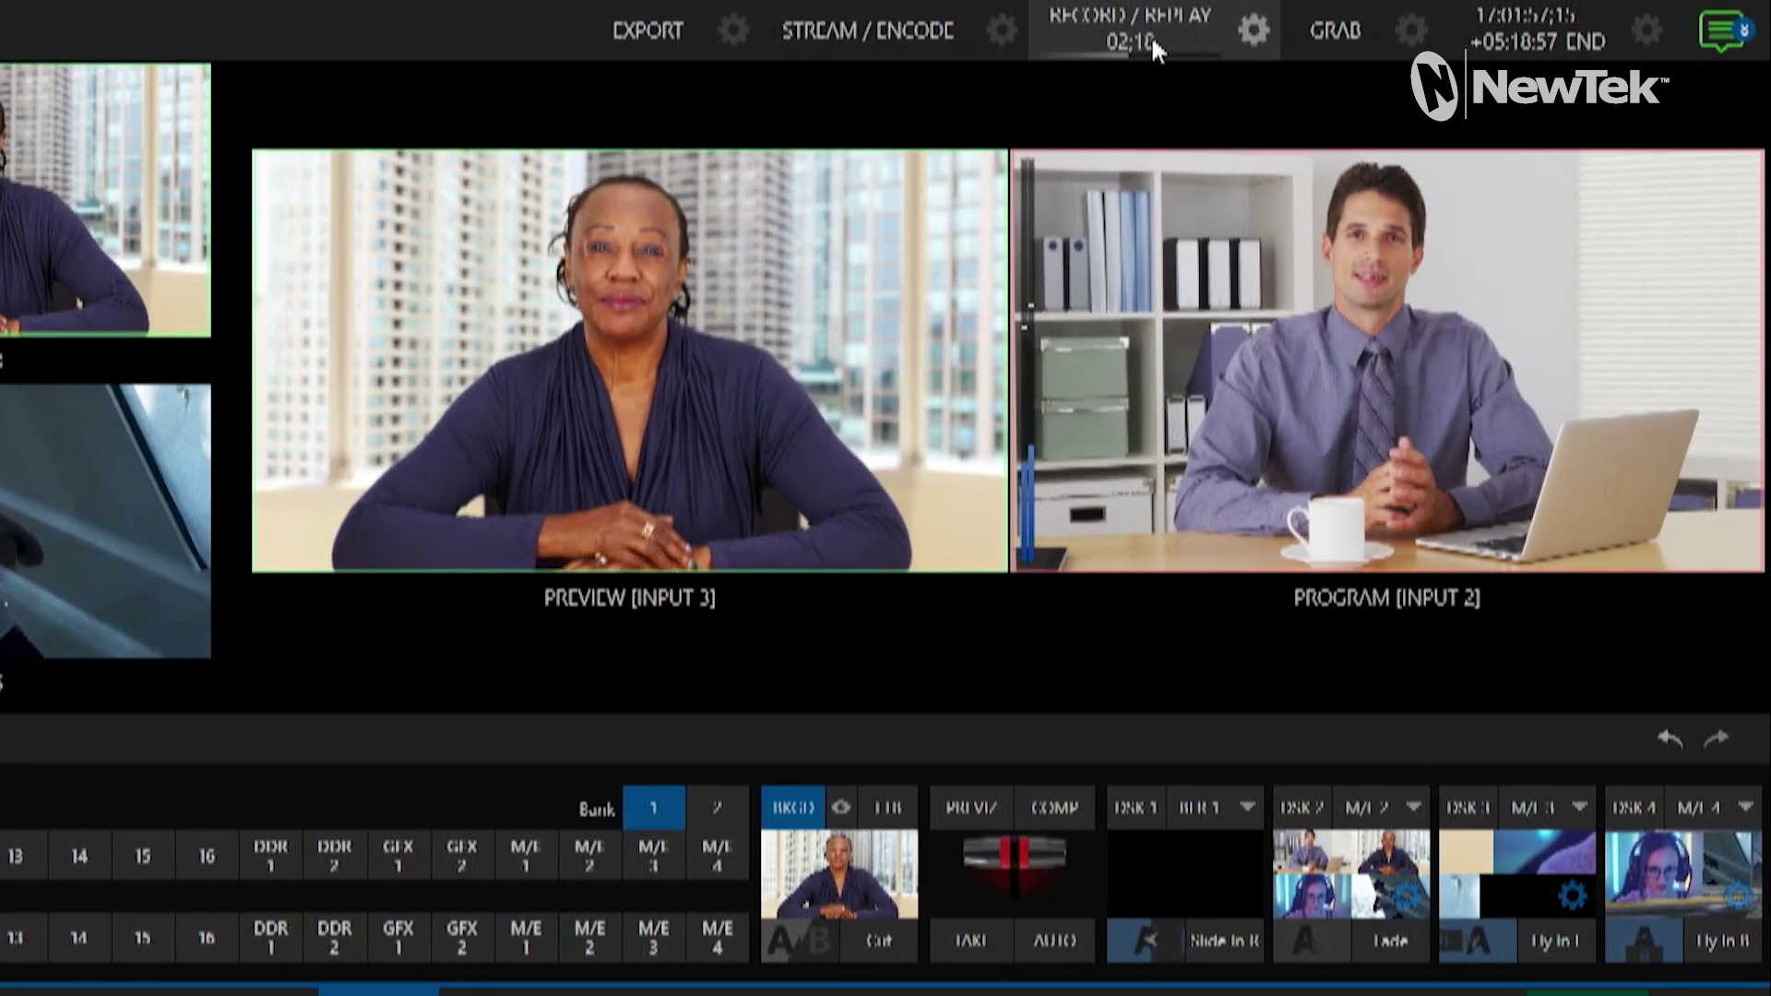
Step: Record a short take of the mixes, stopping with the counter at 10:10
click(1357, 29)
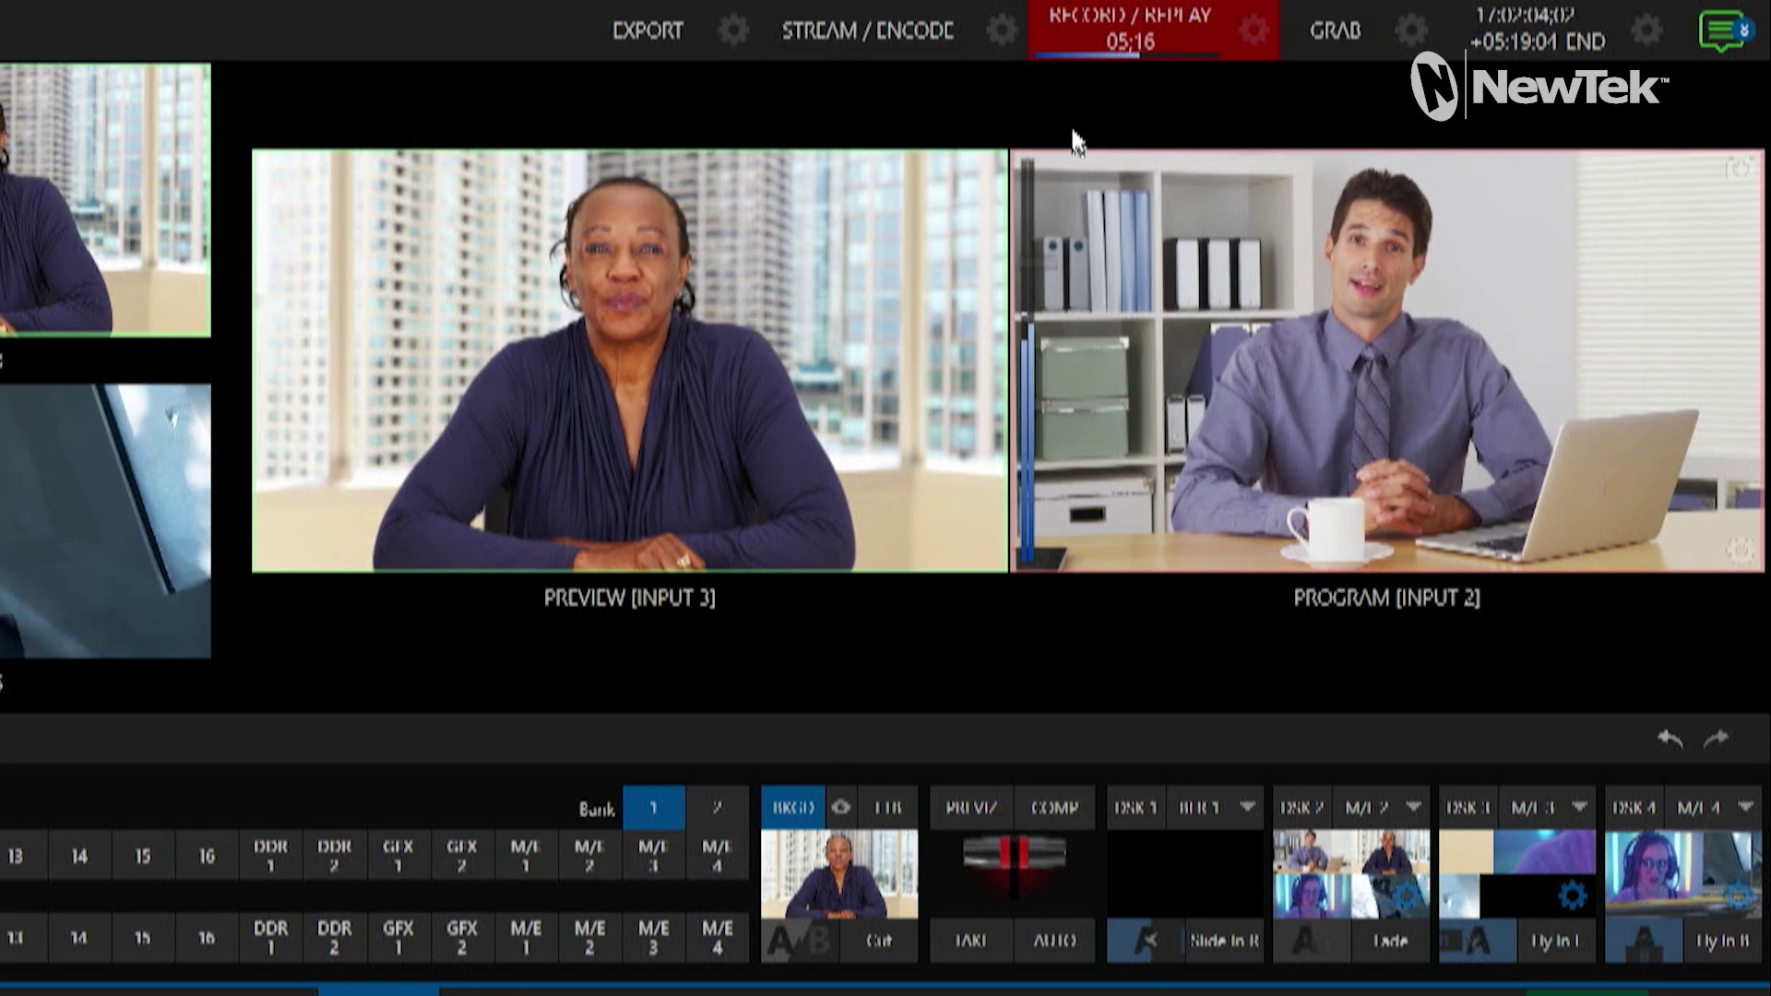
click(1160, 54)
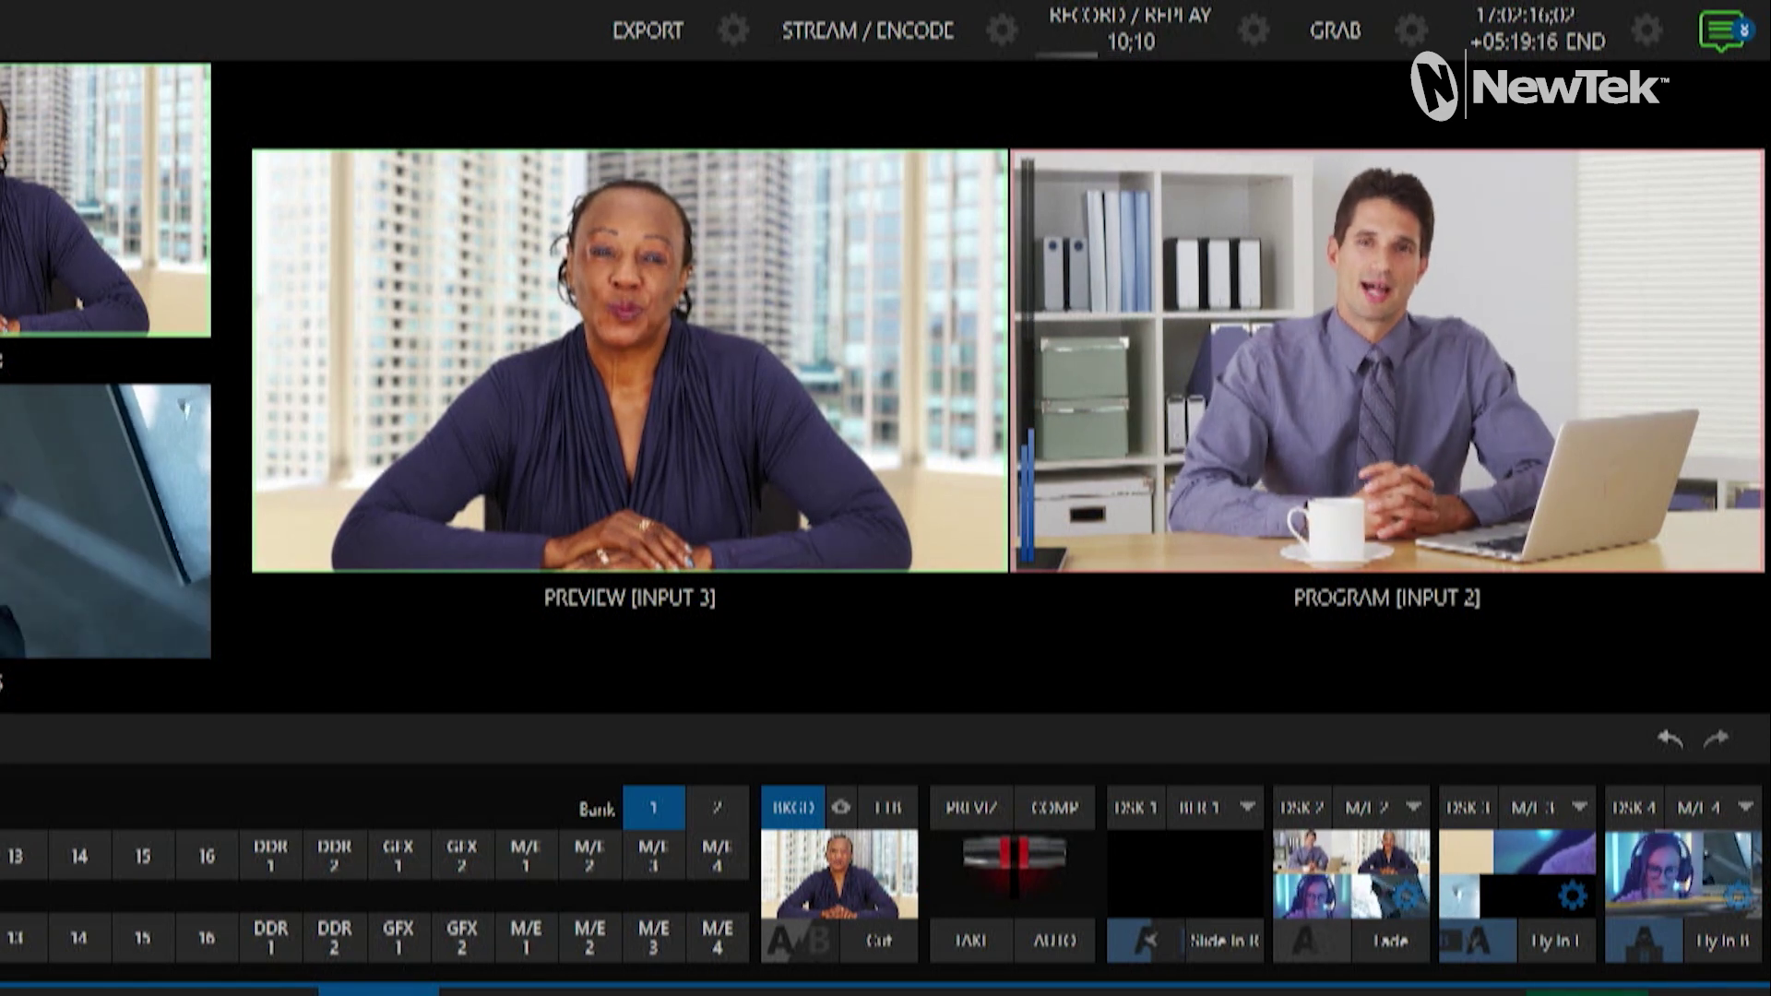
click(1252, 35)
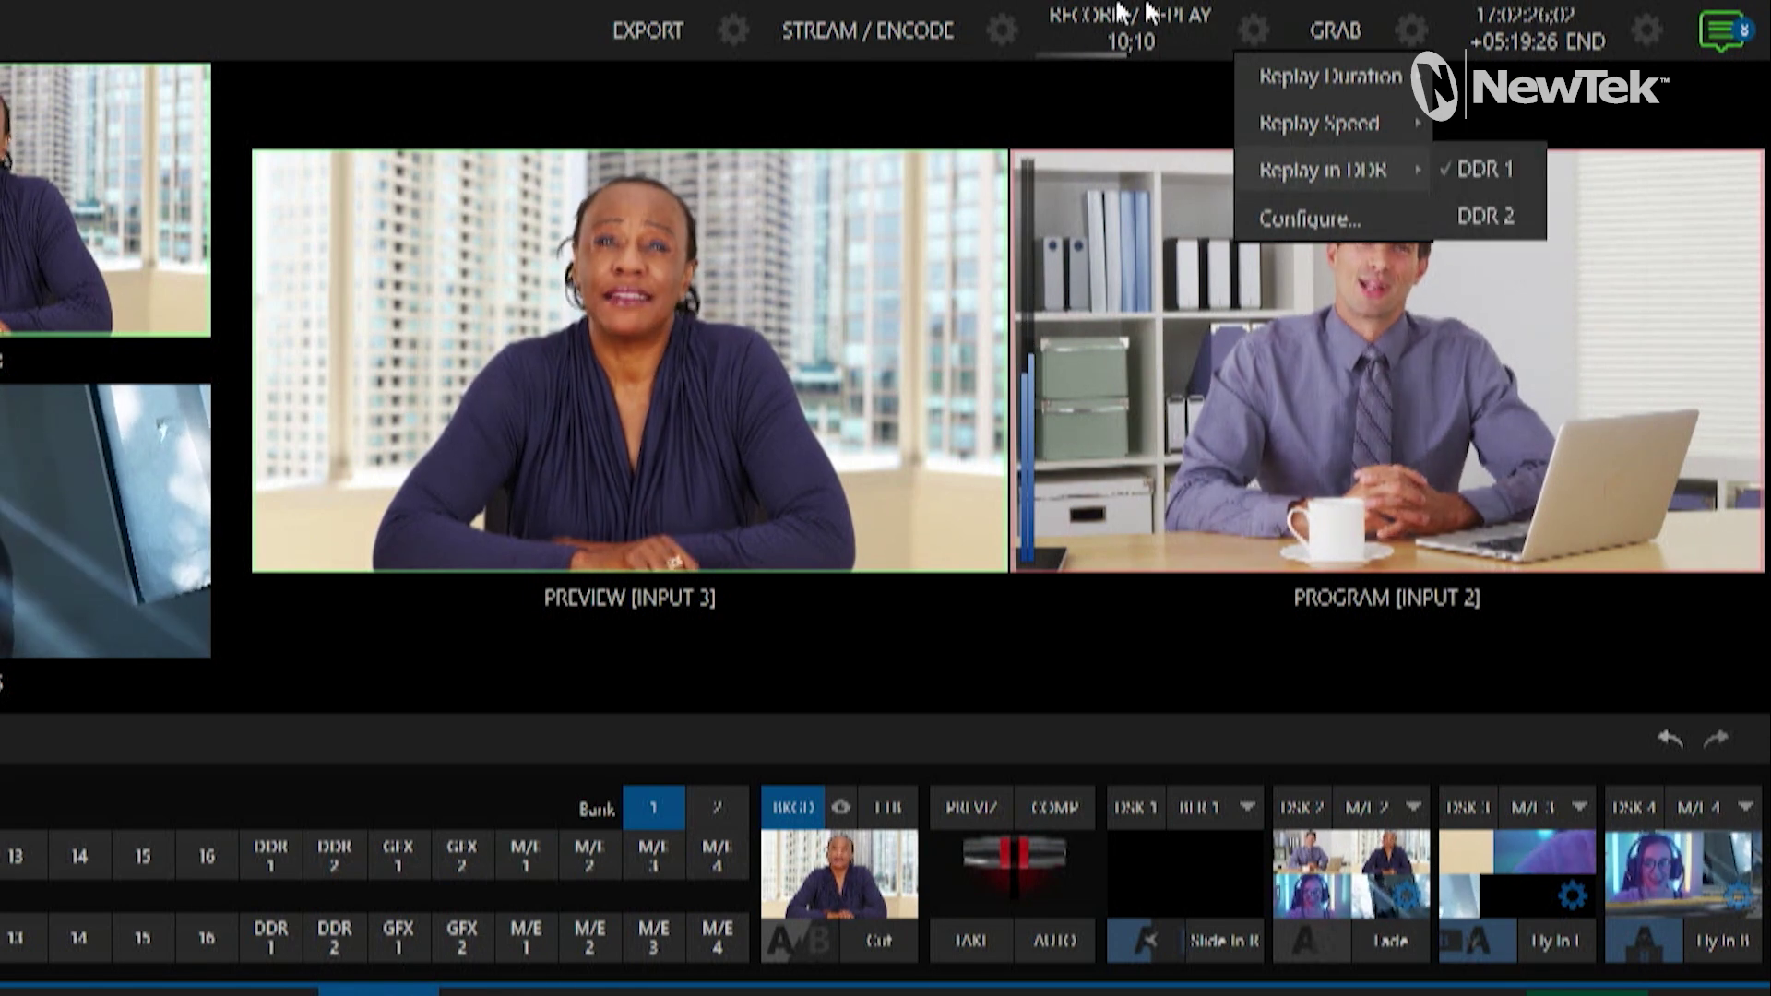
click(355, 10)
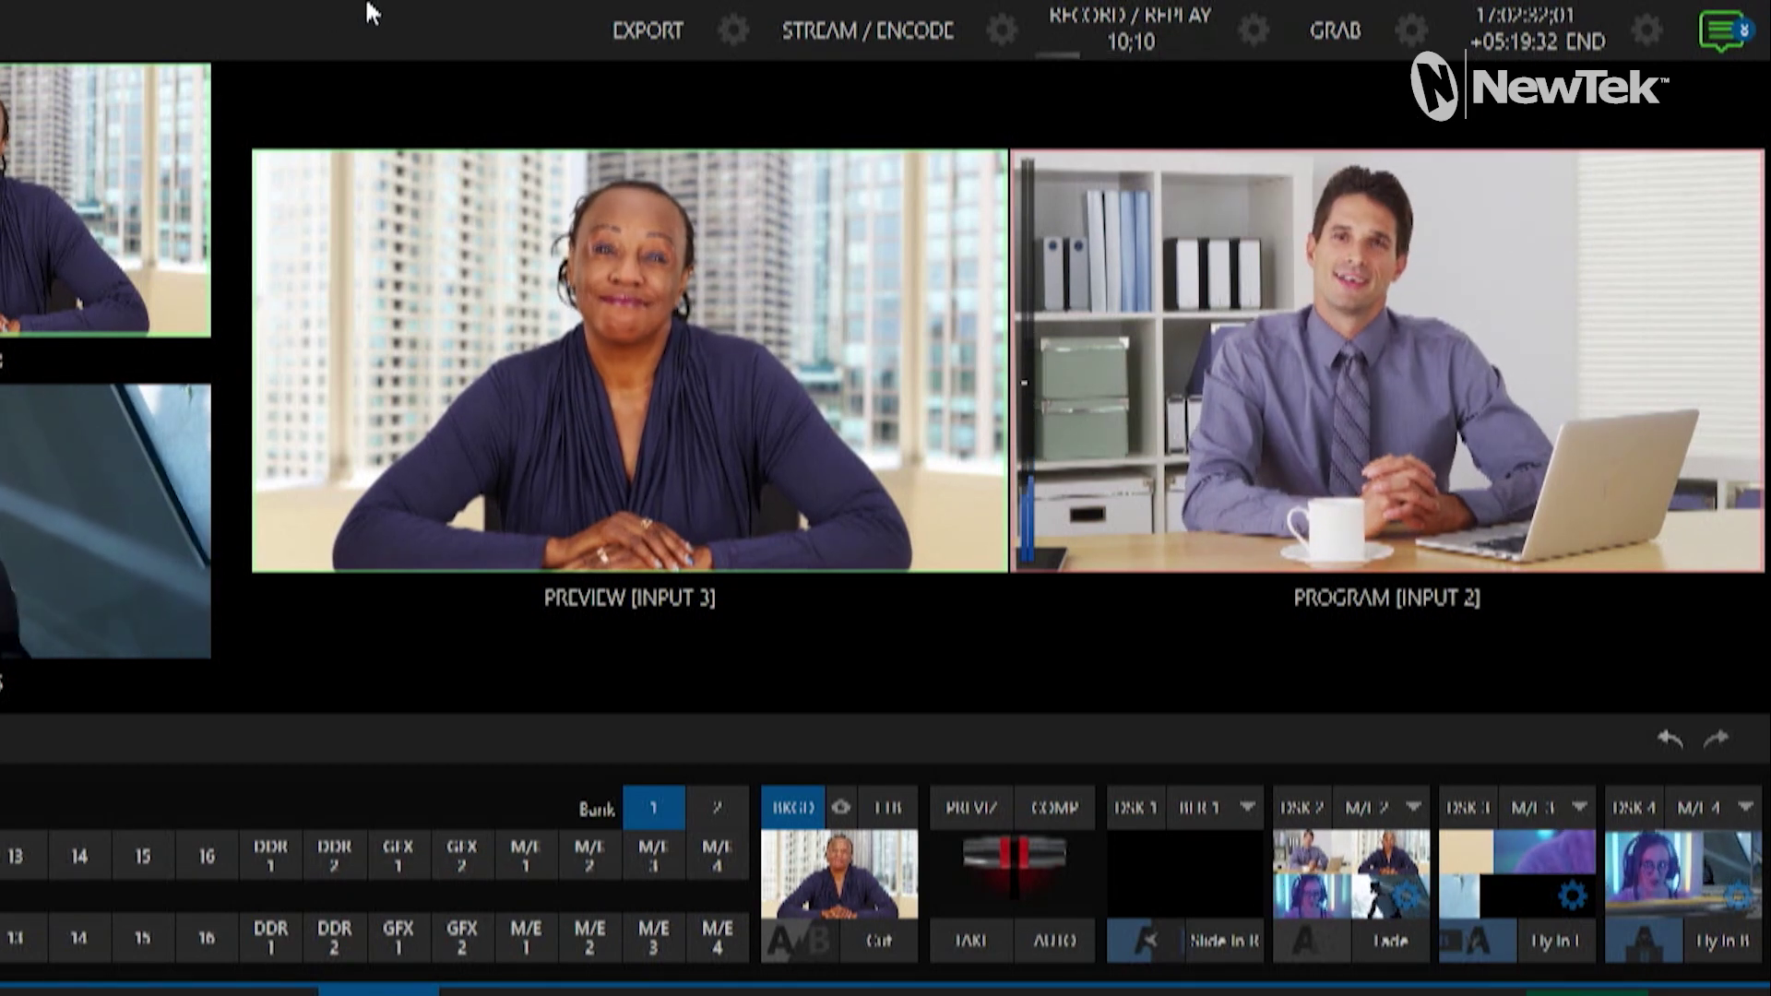
click(1343, 29)
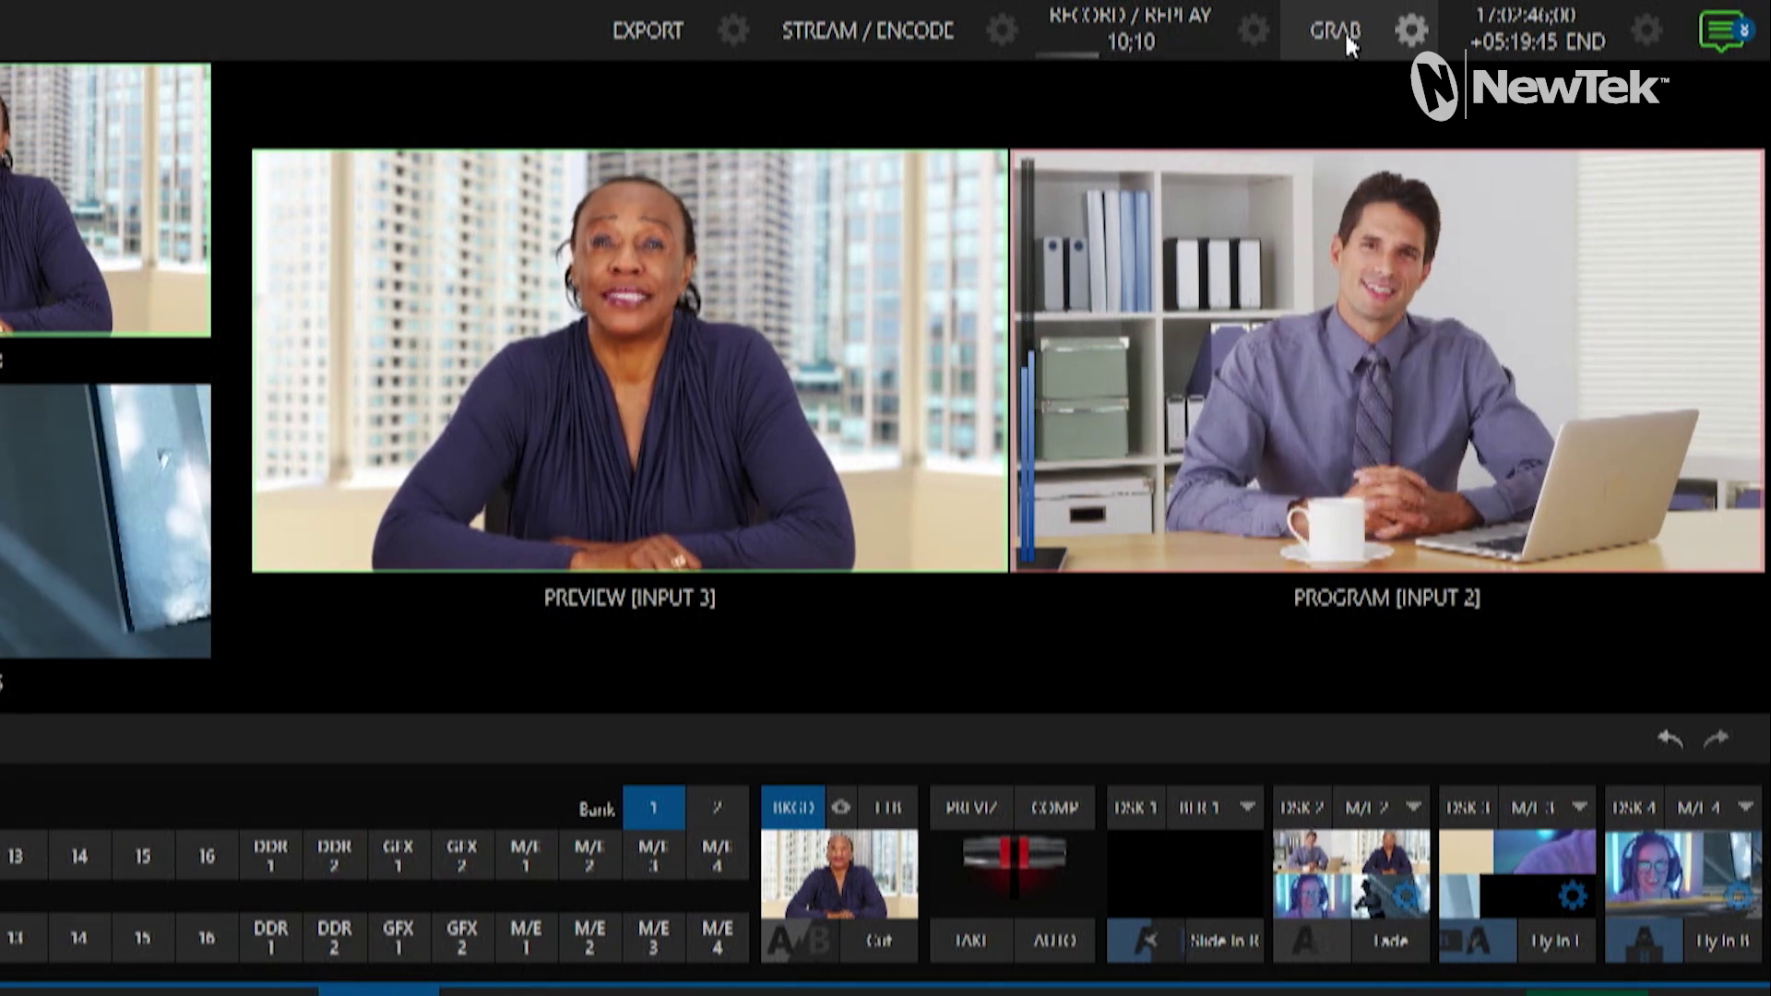
Step: Have grabs inserted into 'GFX 2', then grab stills of all four mixes
click(1411, 32)
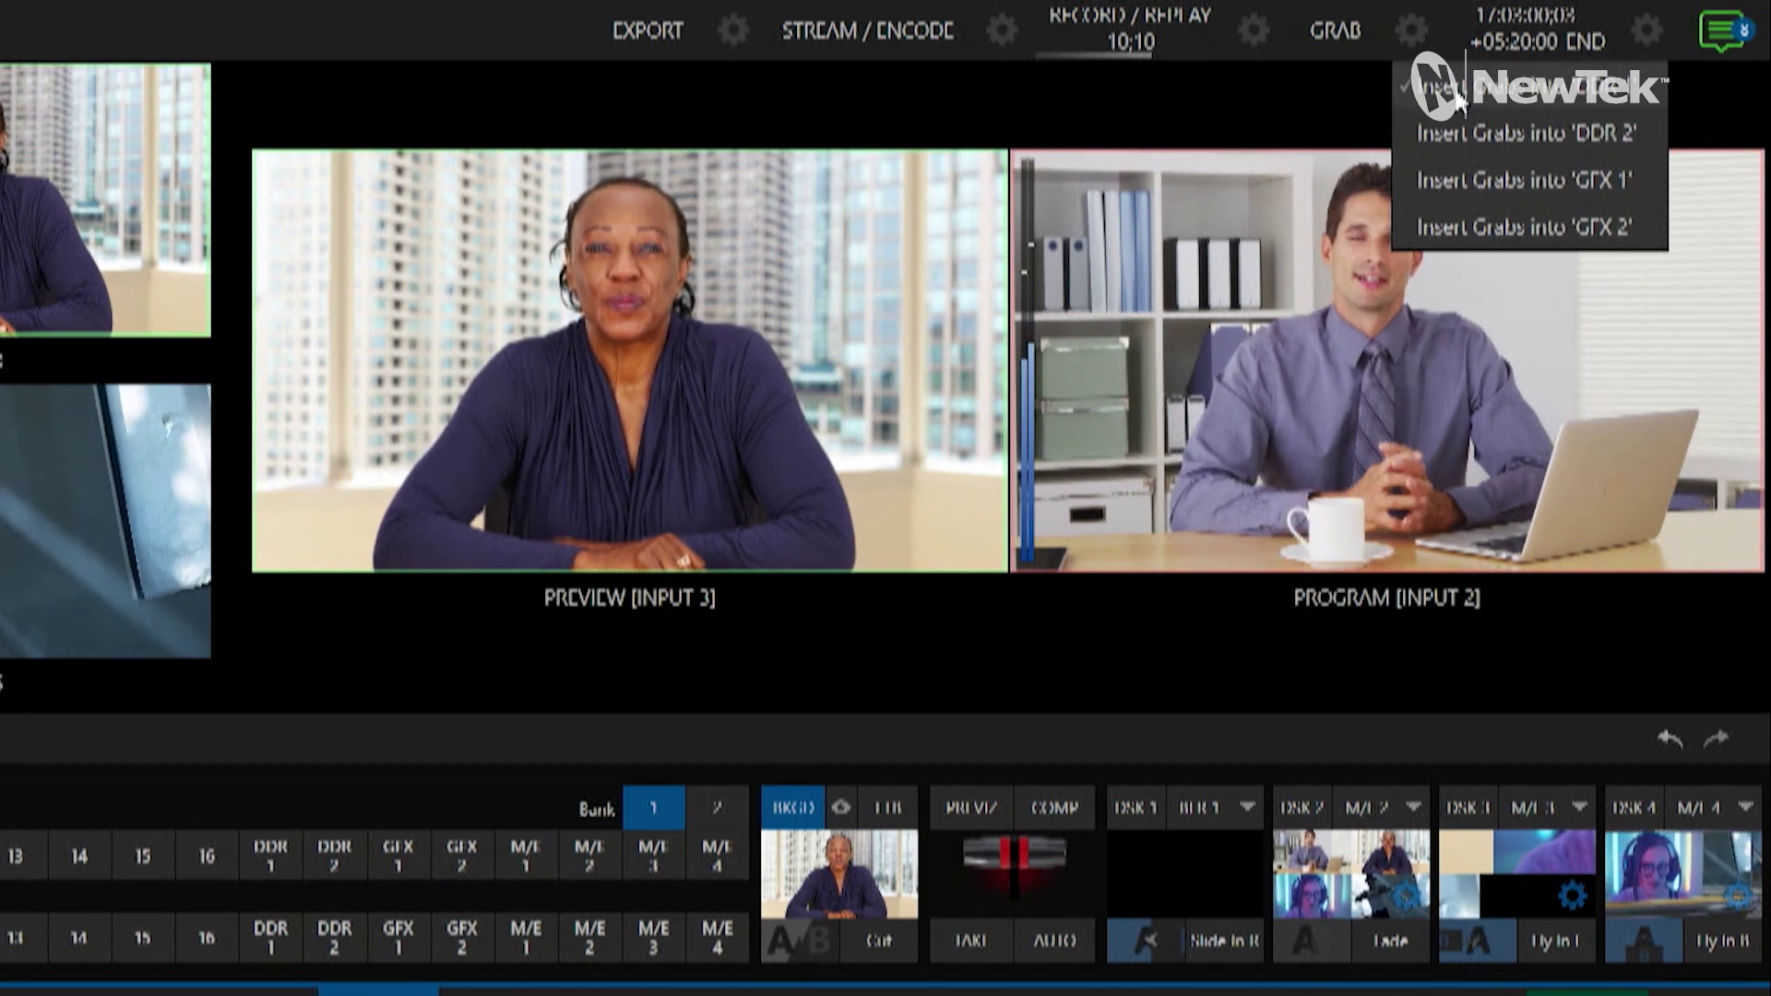
click(1487, 229)
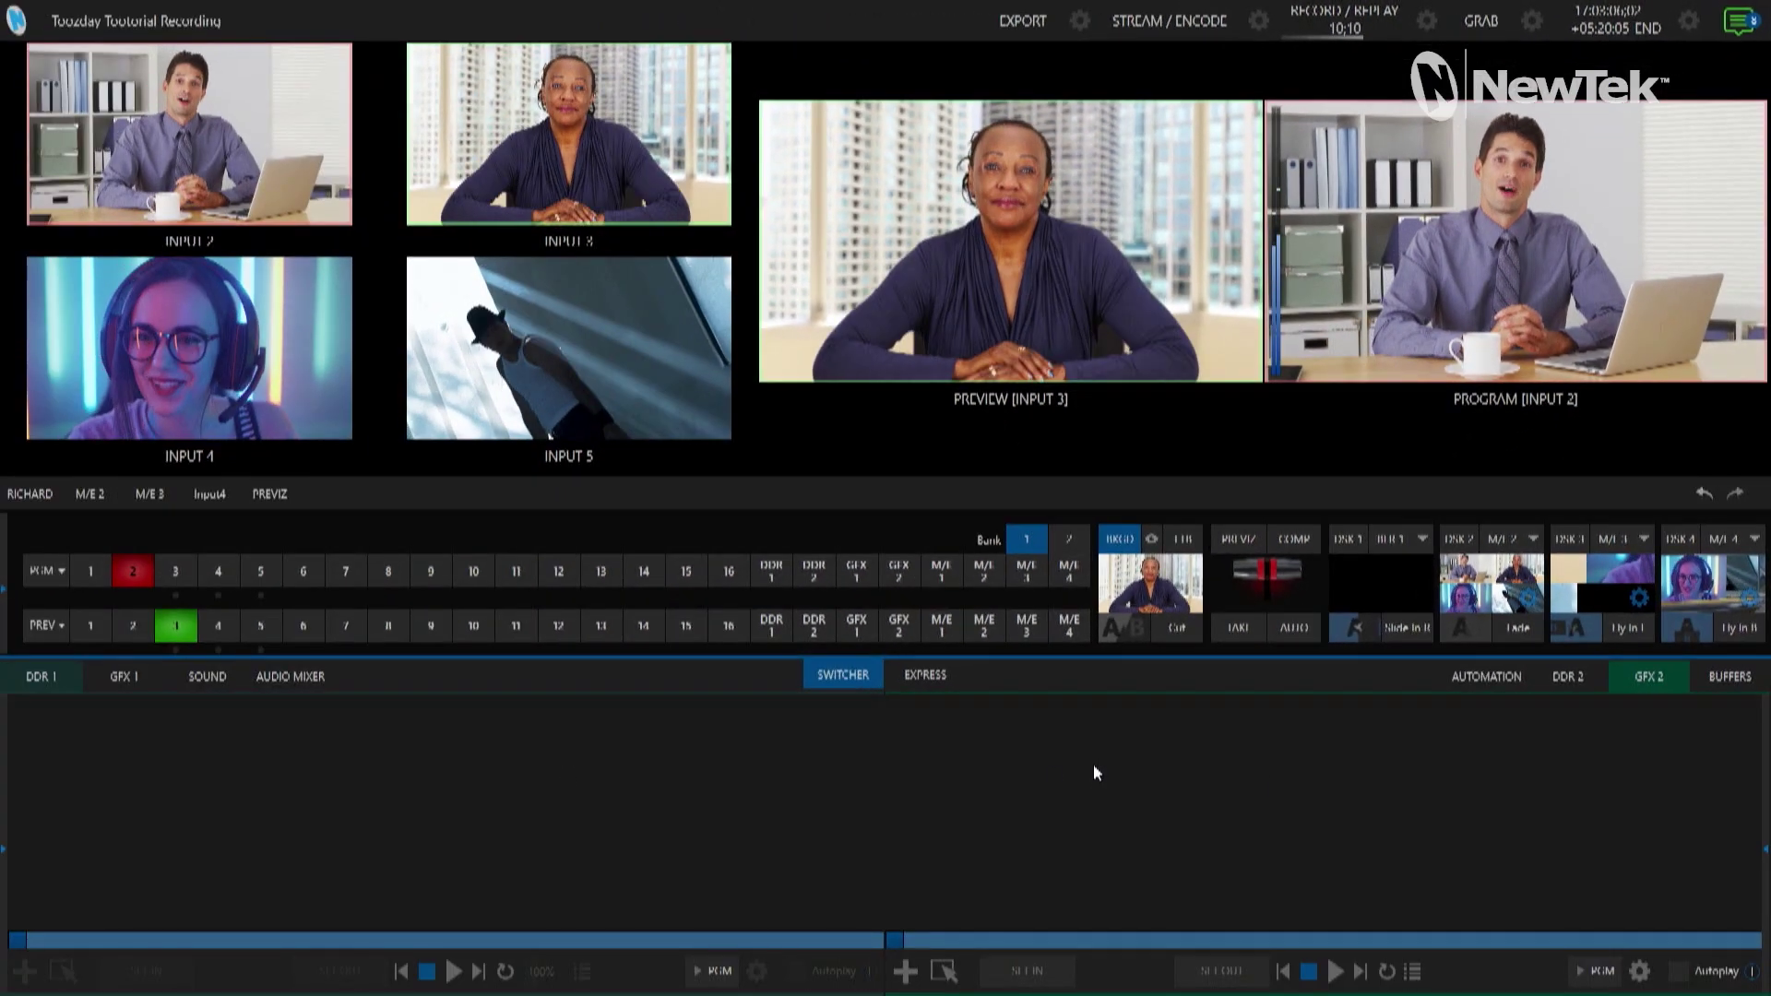
click(1481, 22)
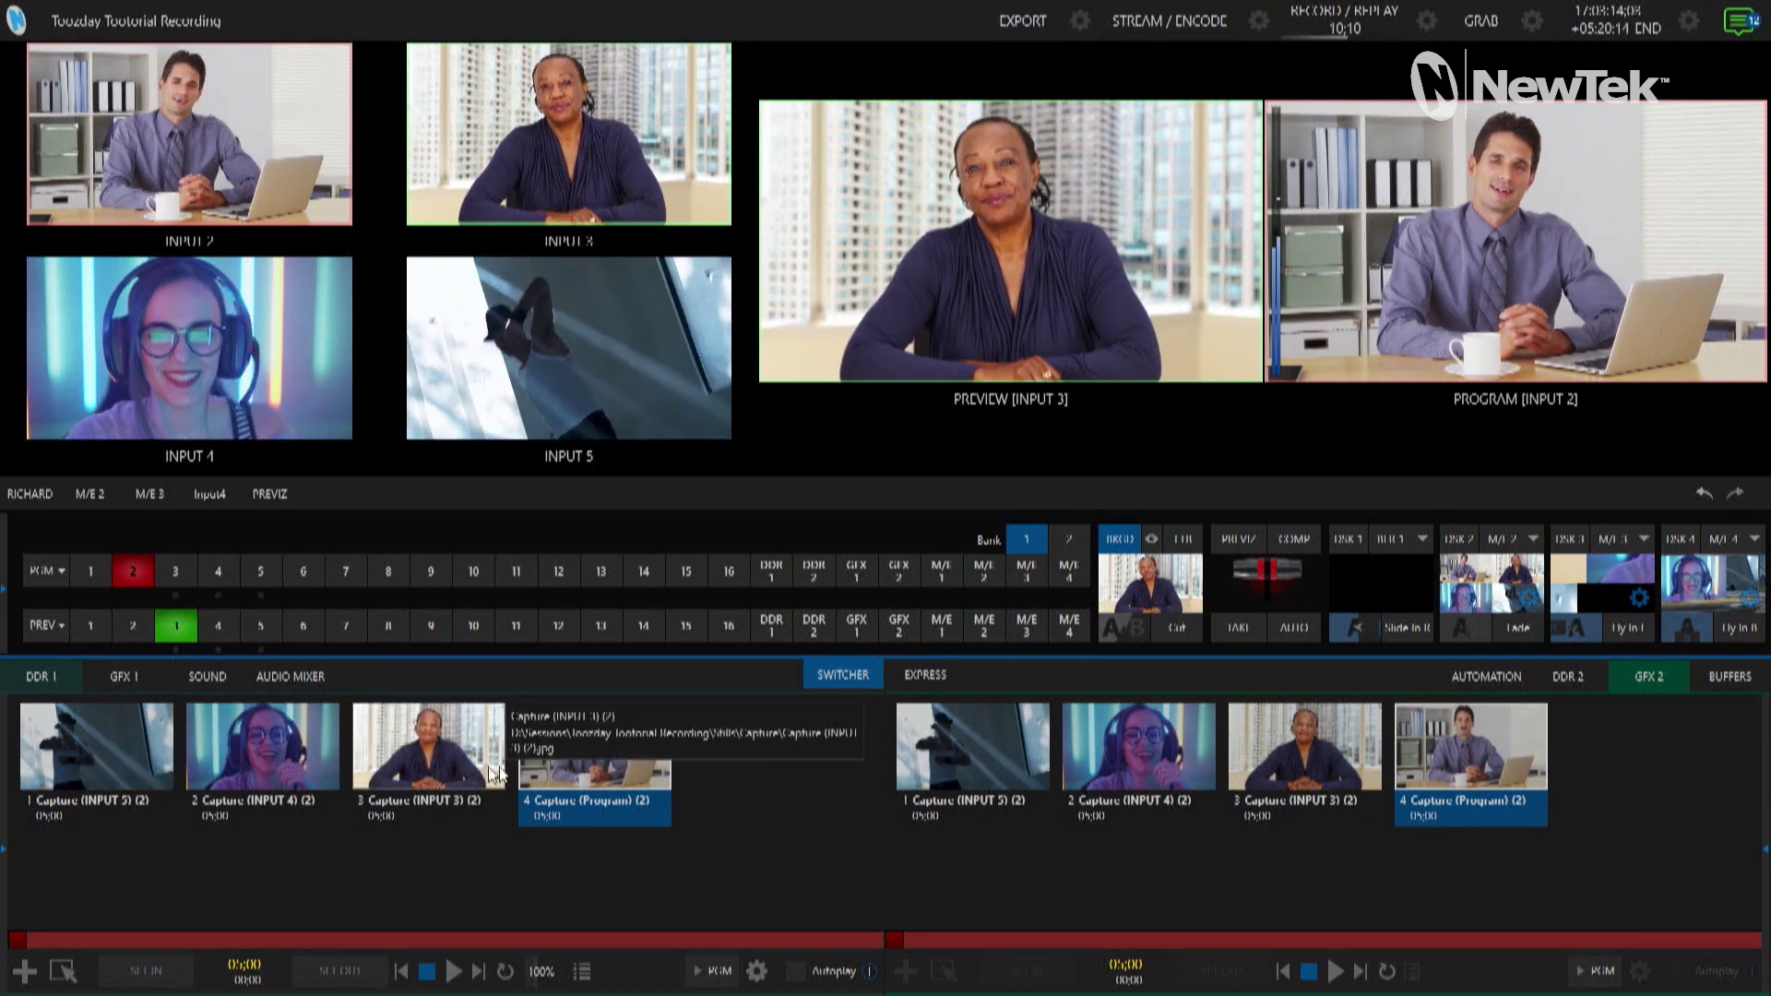
drag(722, 848, 162, 713)
click(162, 720)
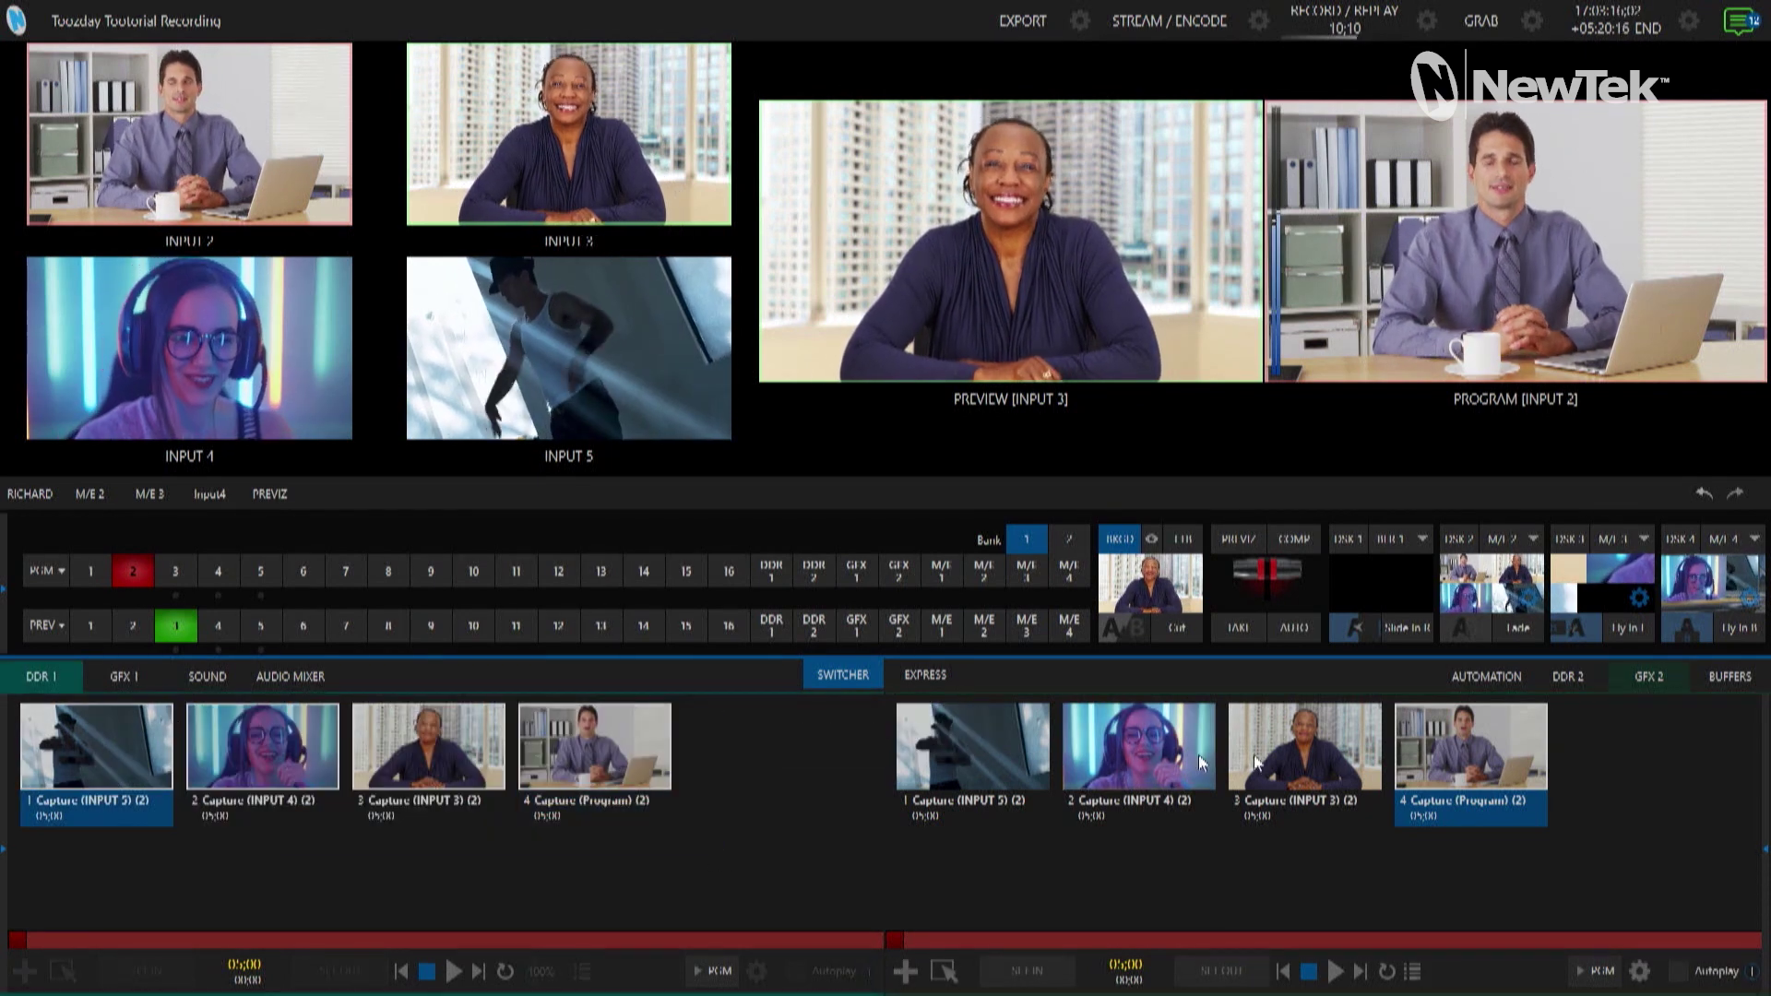
drag(1642, 798, 952, 706)
key(Delete)
drag(729, 819, 21, 703)
key(Delete)
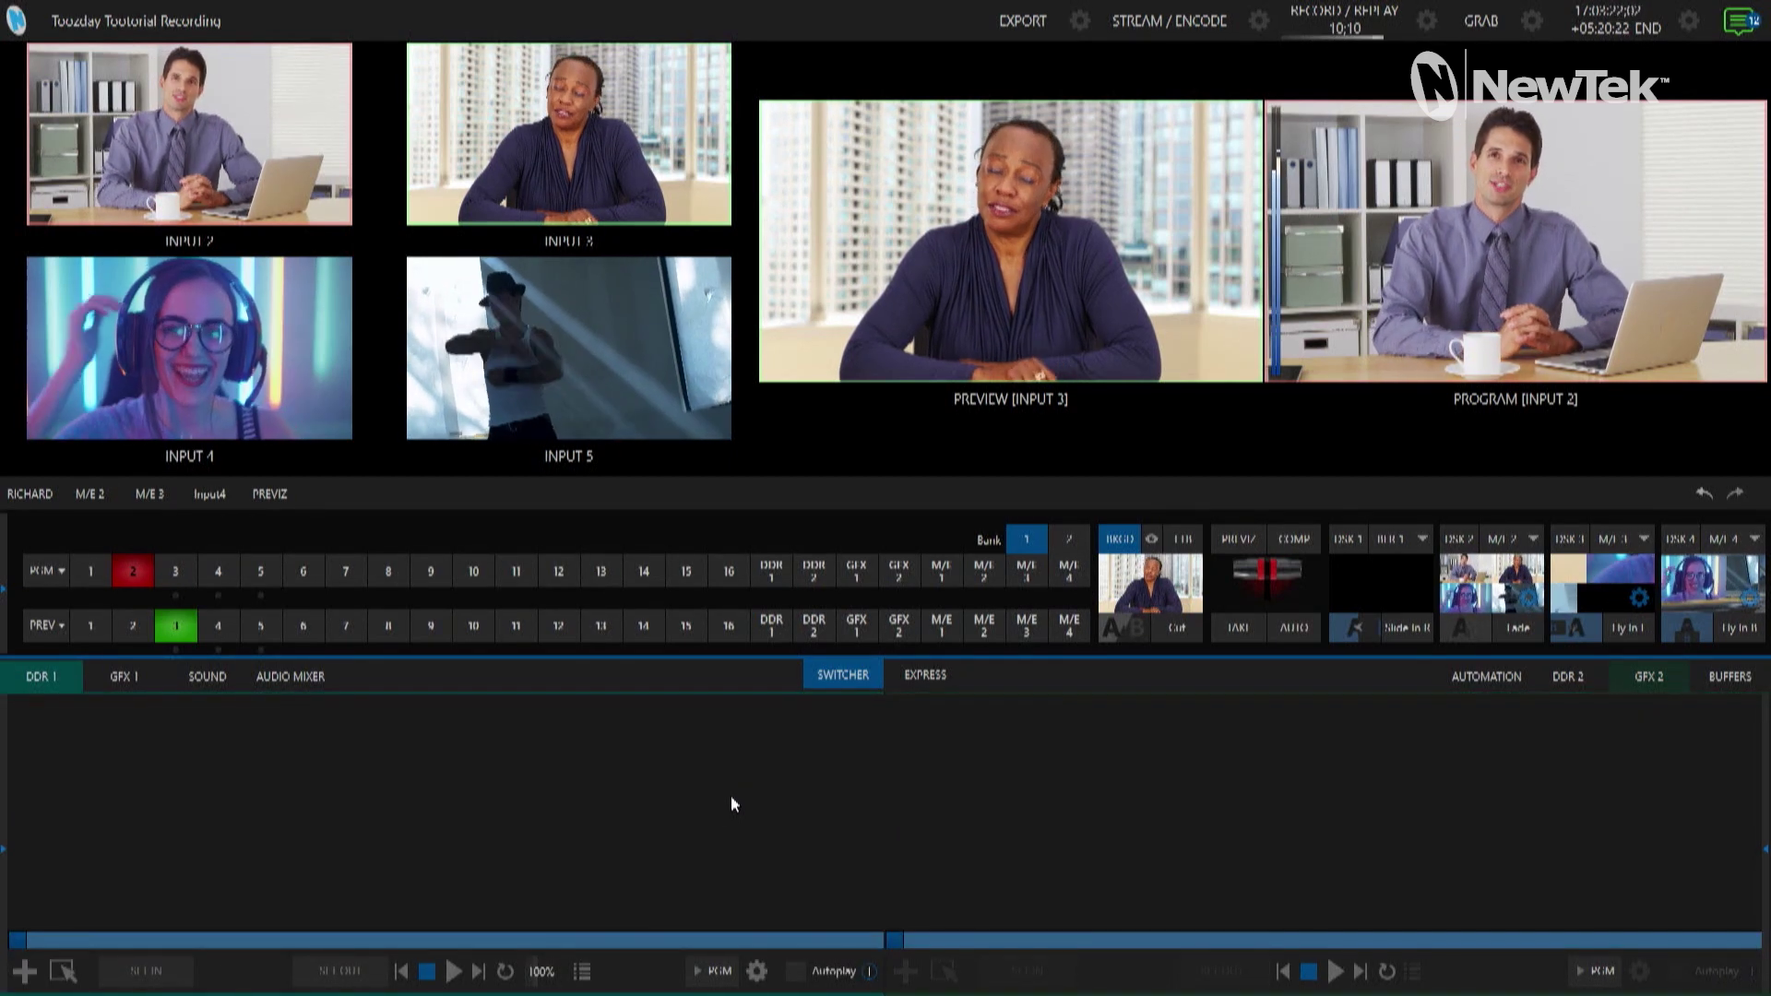